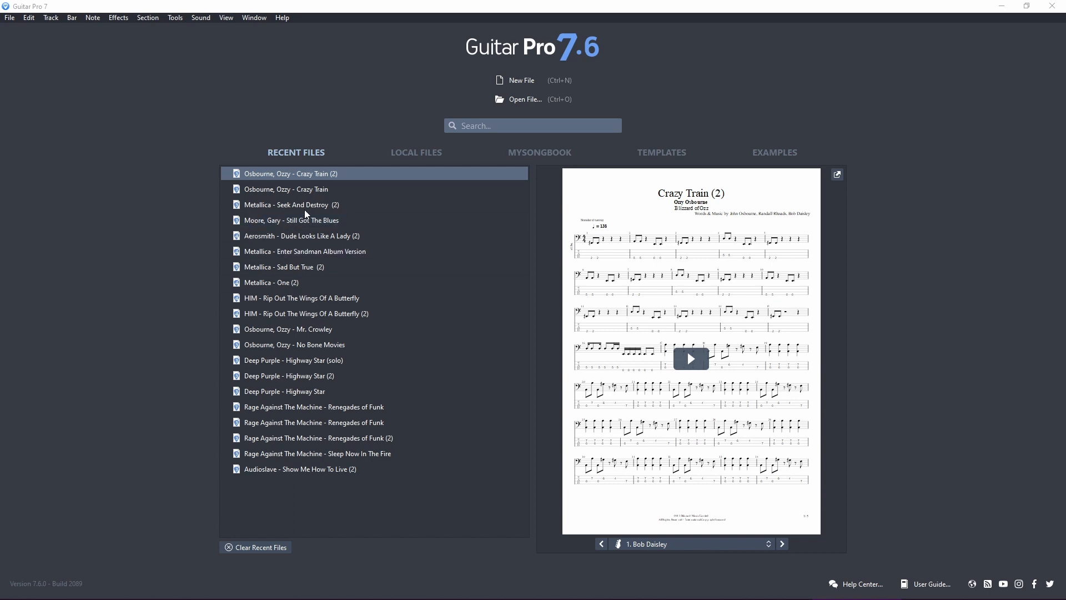
Open the recent file "Osbourne, Ozzy - Crazy Train (2)" and look through its score.
click(319, 179)
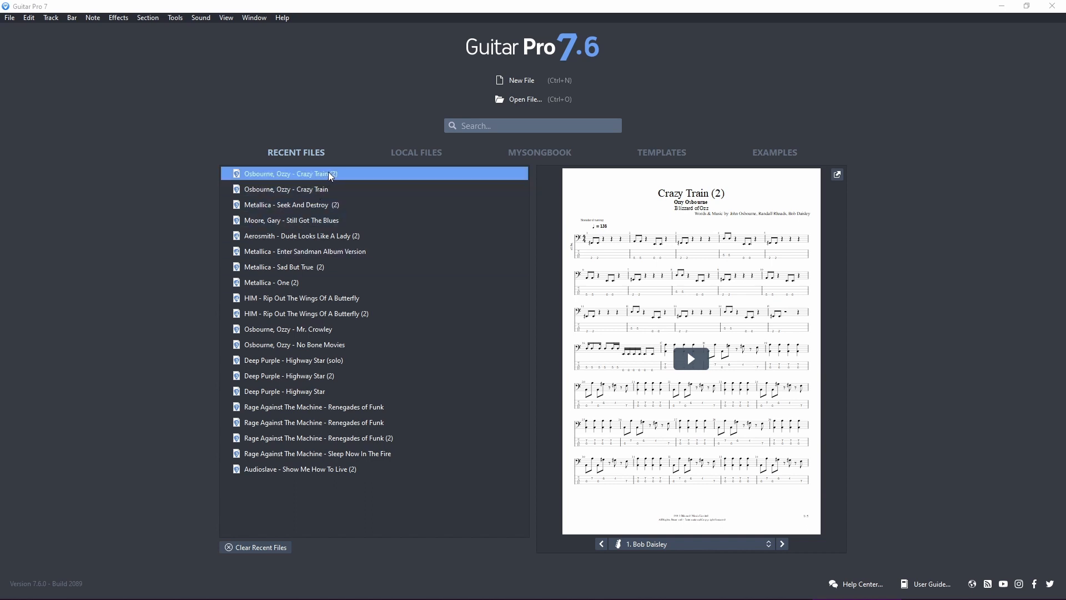
double_click(324, 172)
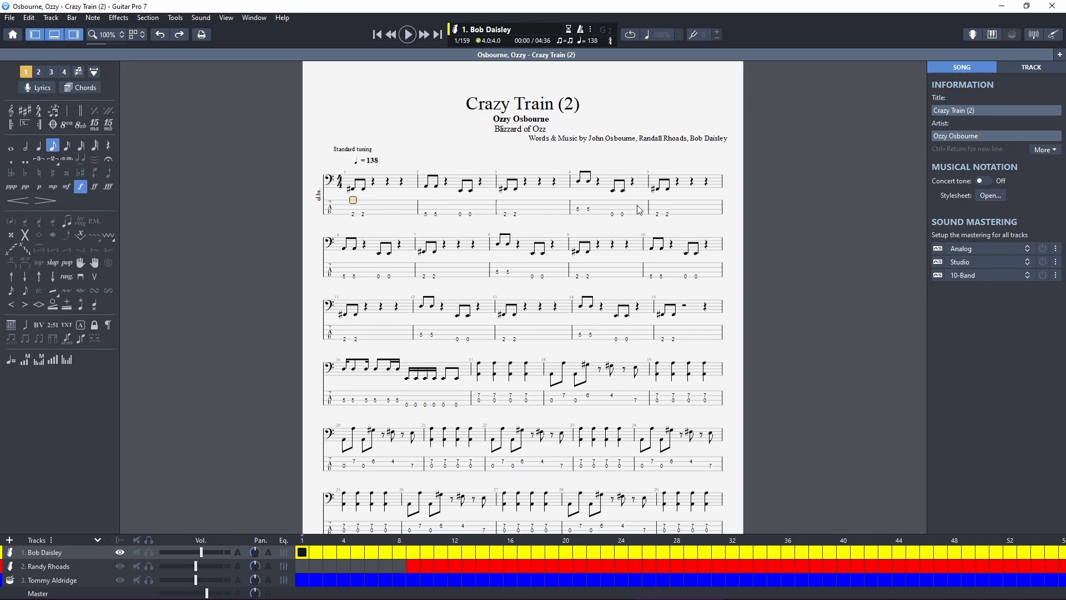
scroll(422, 232, down, 7)
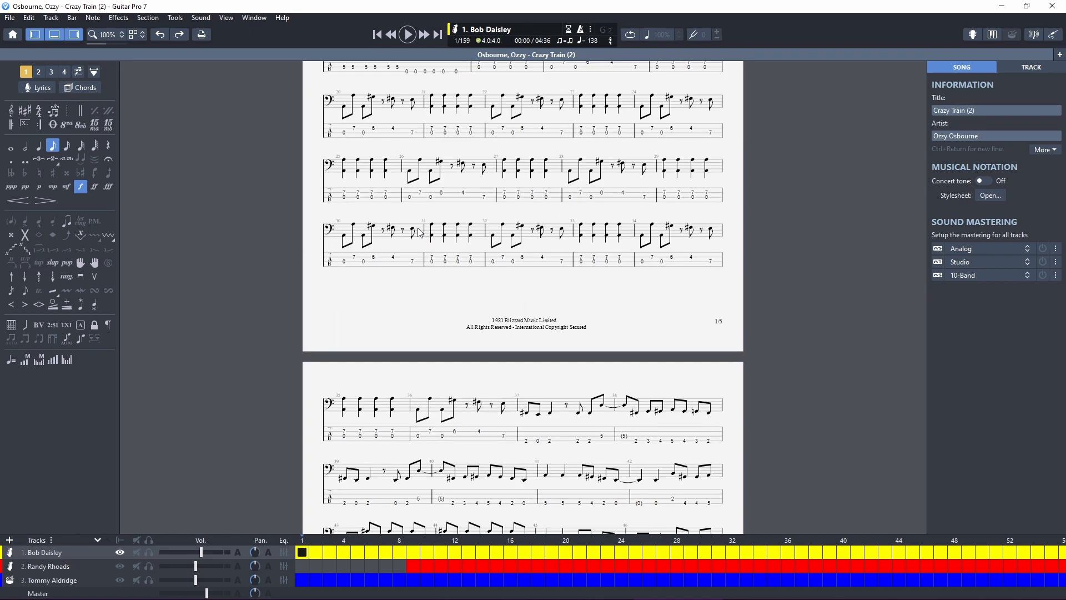
scroll(403, 240, up, 5)
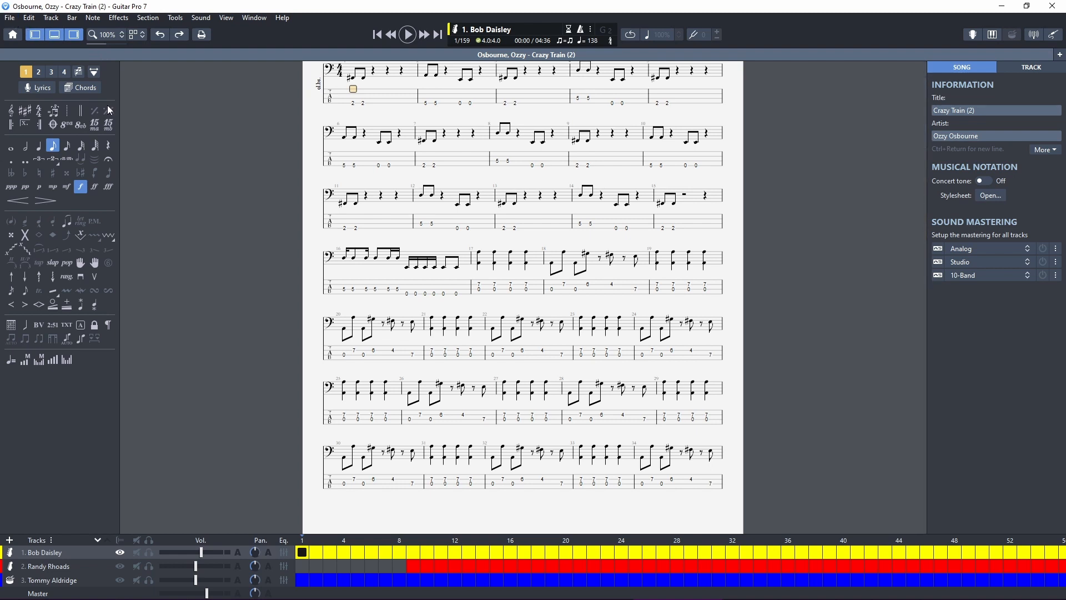
Export the score as the MIDI file "Osbourne, Ozzy - Crazy Train (2)" to the Downloads folder, replacing the existing file.
click(11, 18)
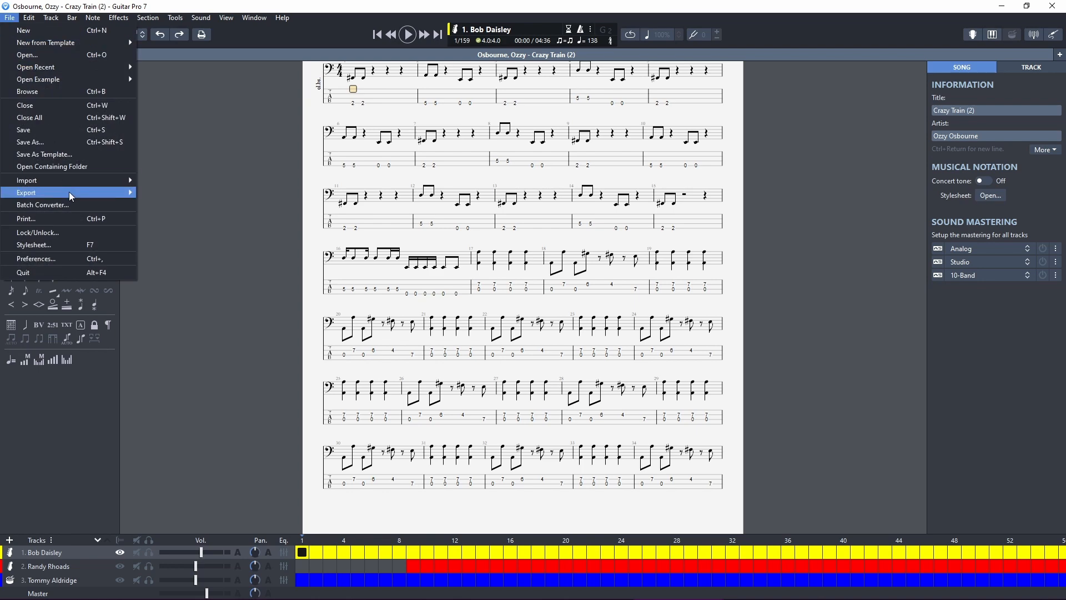
mouse_move(71, 196)
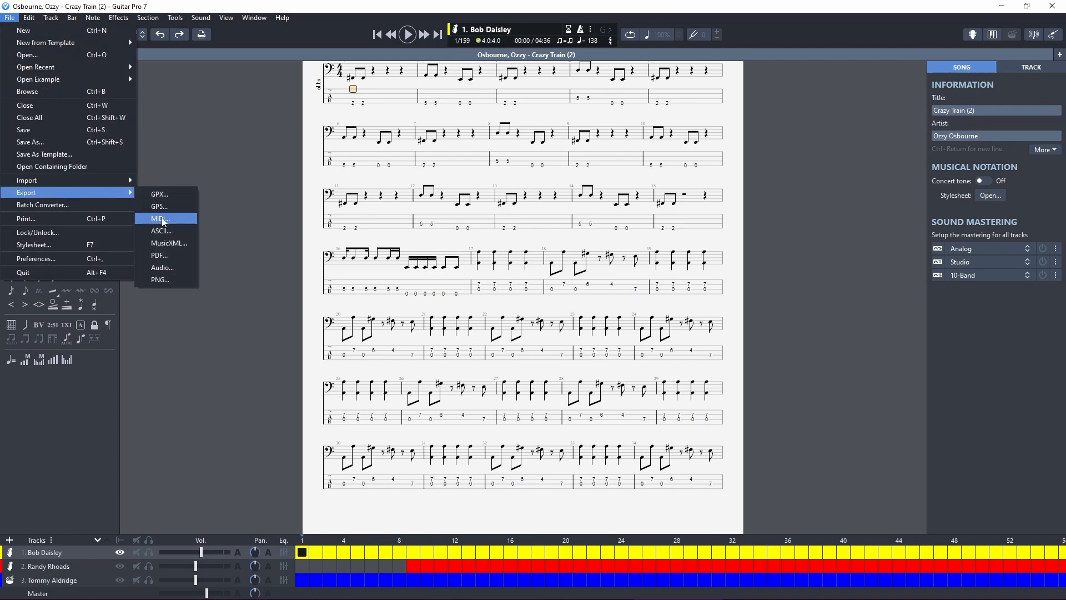
click(164, 219)
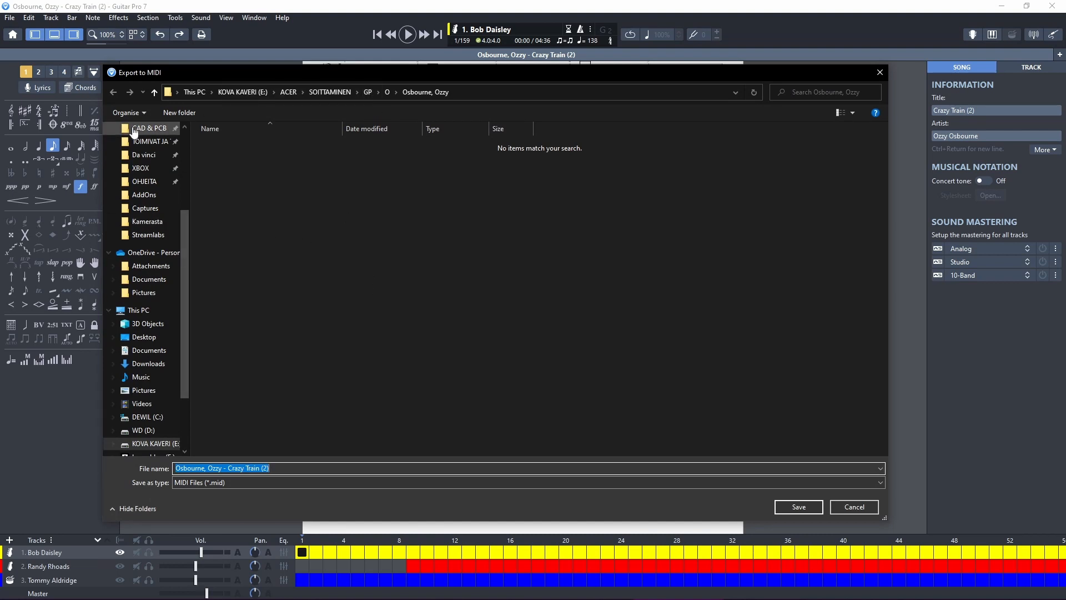
scroll(147, 177, up, 4)
click(149, 164)
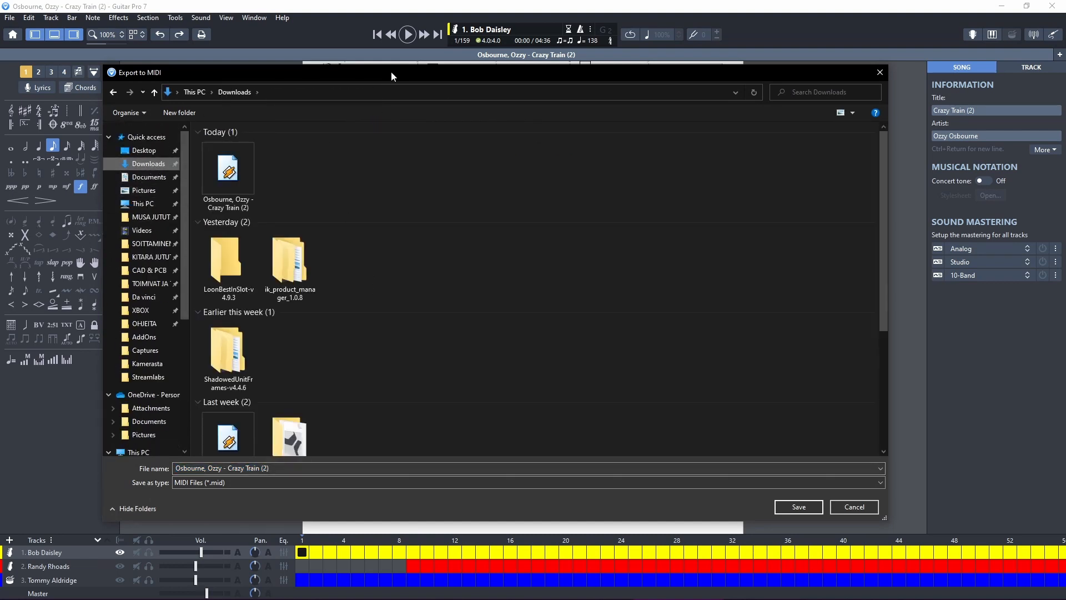
drag(397, 64, 378, 169)
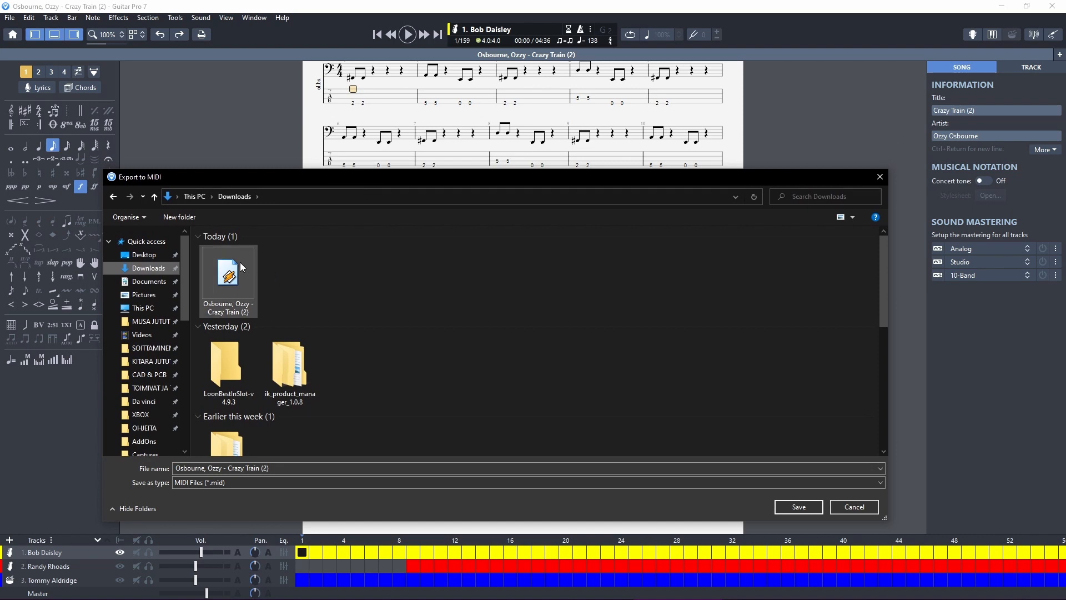
click(799, 507)
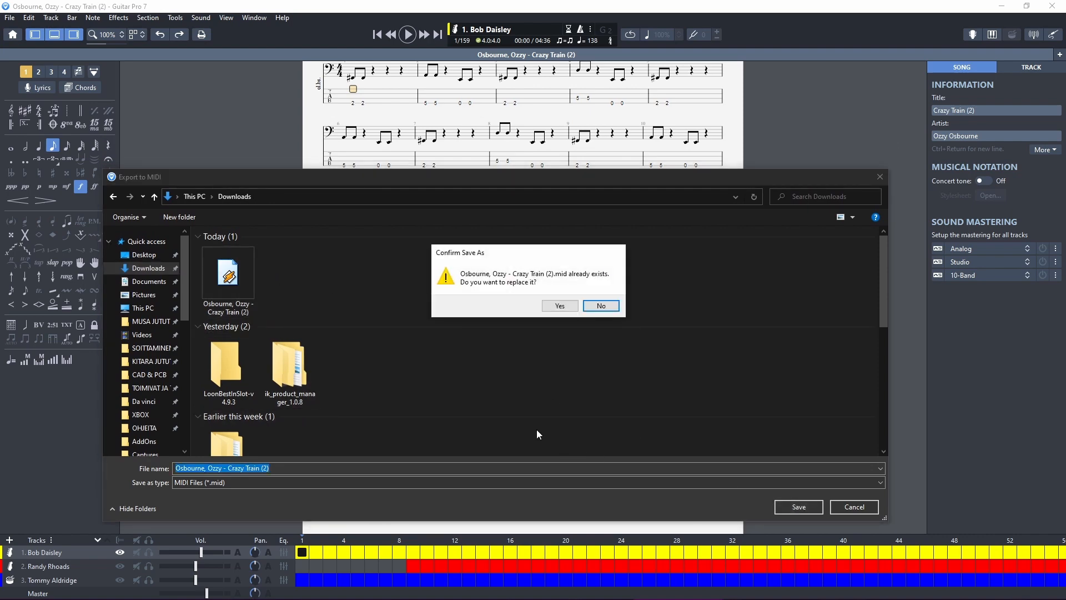
click(560, 306)
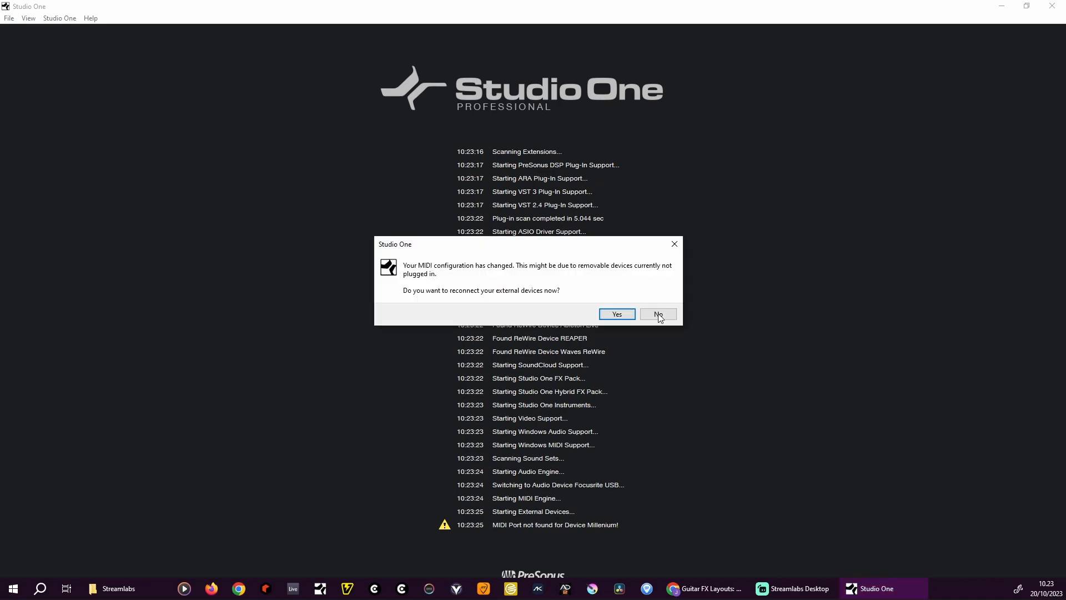
In Studio One, decline reconnecting the external MIDI devices and create a new song from the Empty Song template.
click(659, 314)
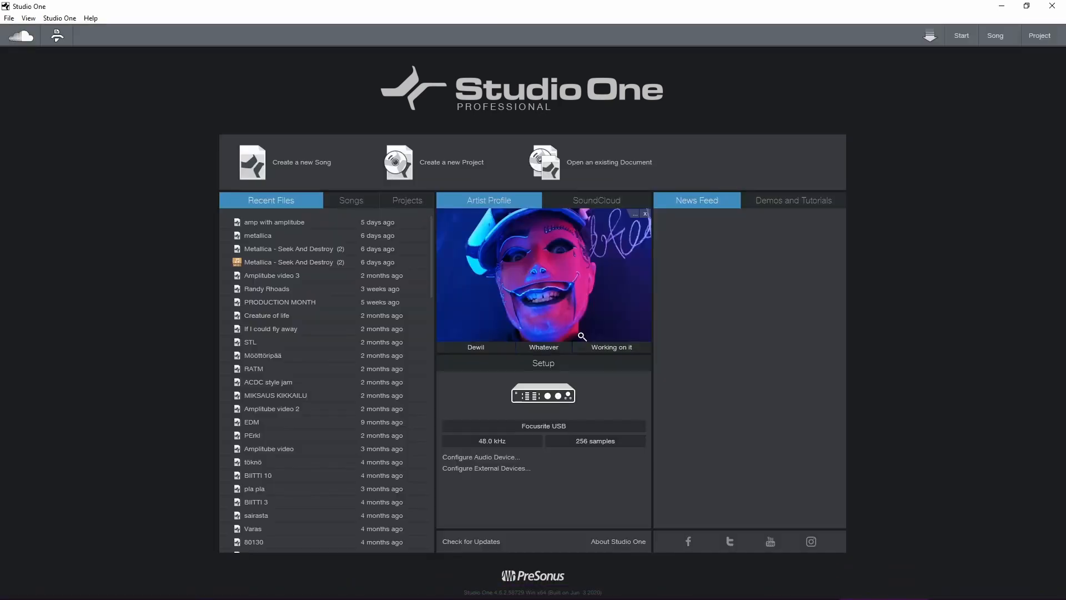
click(300, 162)
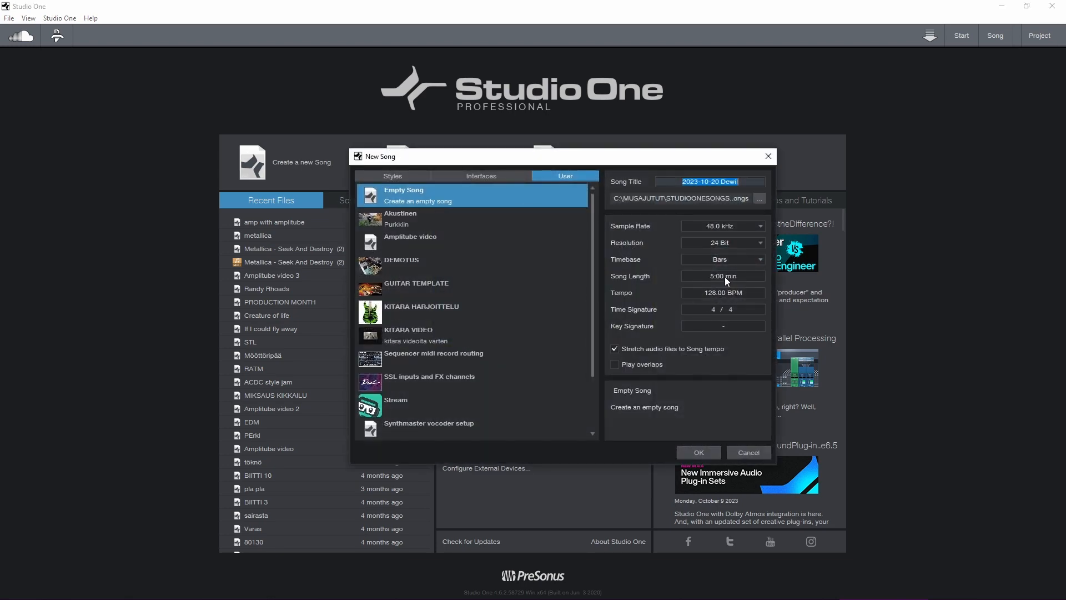
click(703, 452)
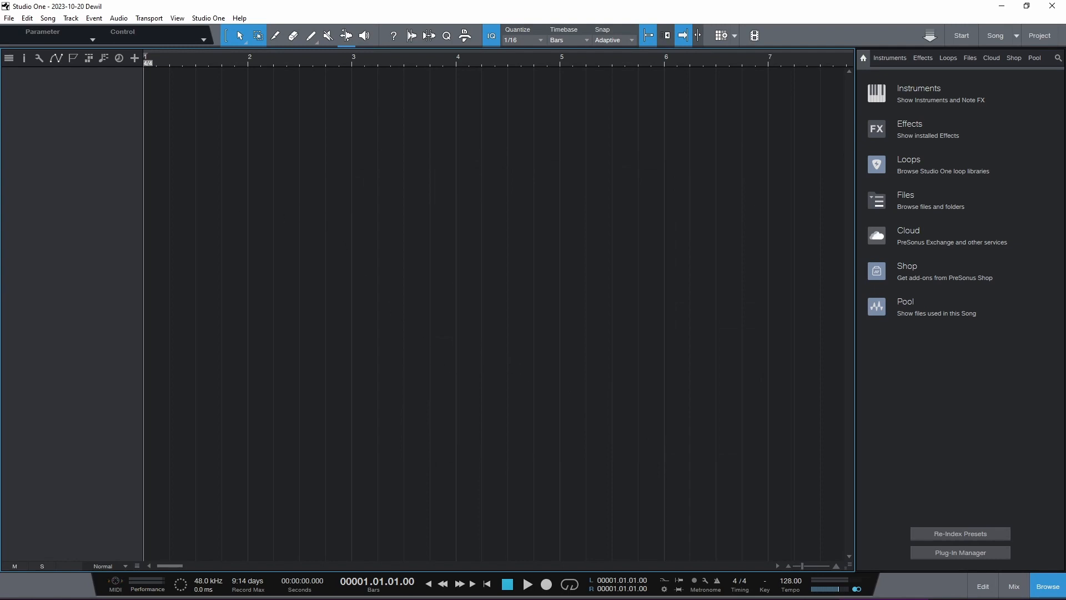
Import the "Osbourne, Ozzy - Crazy Train (2)" MIDI file from the Downloads folder at the start of the song's arrangement.
key(alt+Tab)
scroll(244, 239, up, 10)
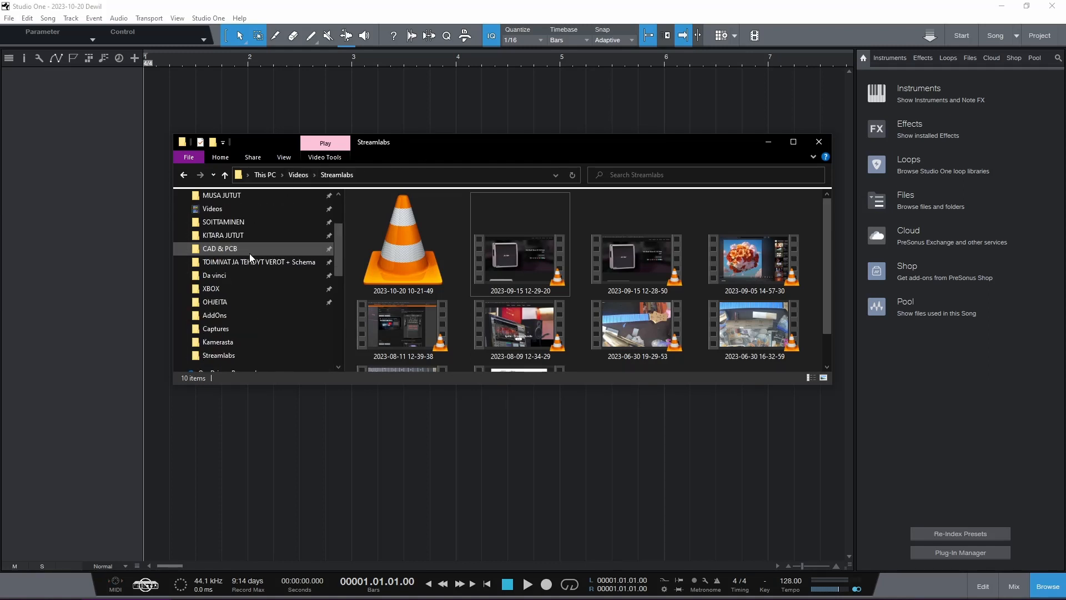
click(243, 231)
drag(444, 141, 535, 255)
drag(468, 347, 146, 137)
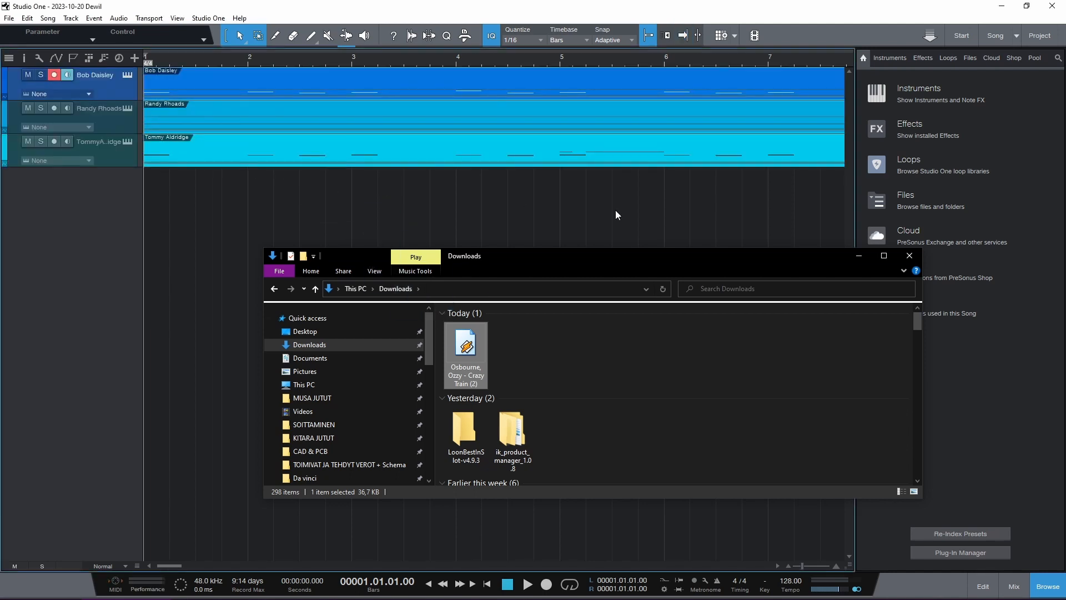
click(863, 257)
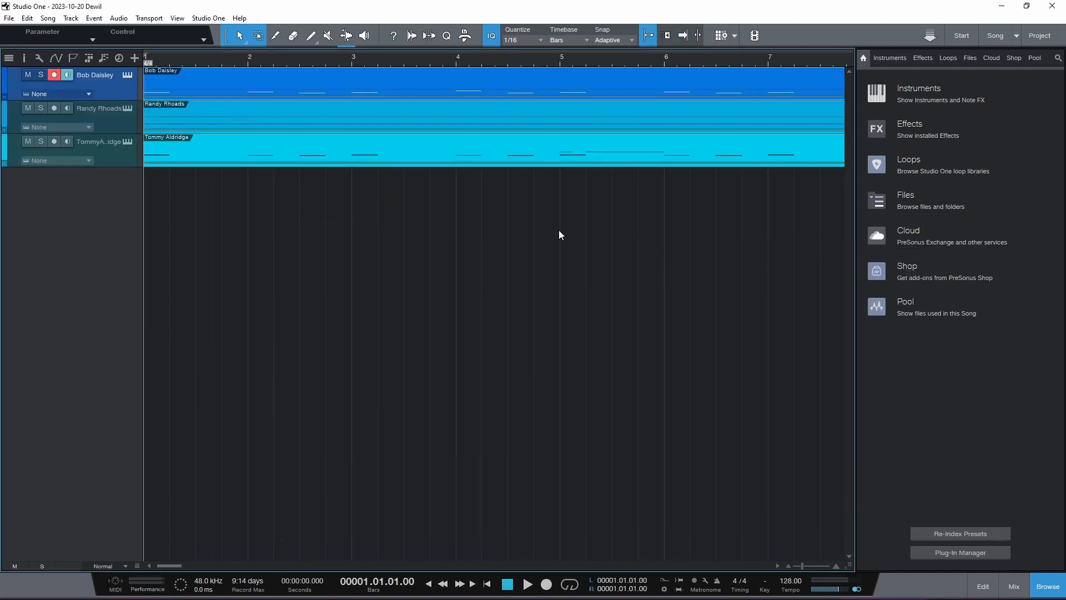
Show the mixer and insert the reastream-standalone effect on the Main output channel.
click(1014, 586)
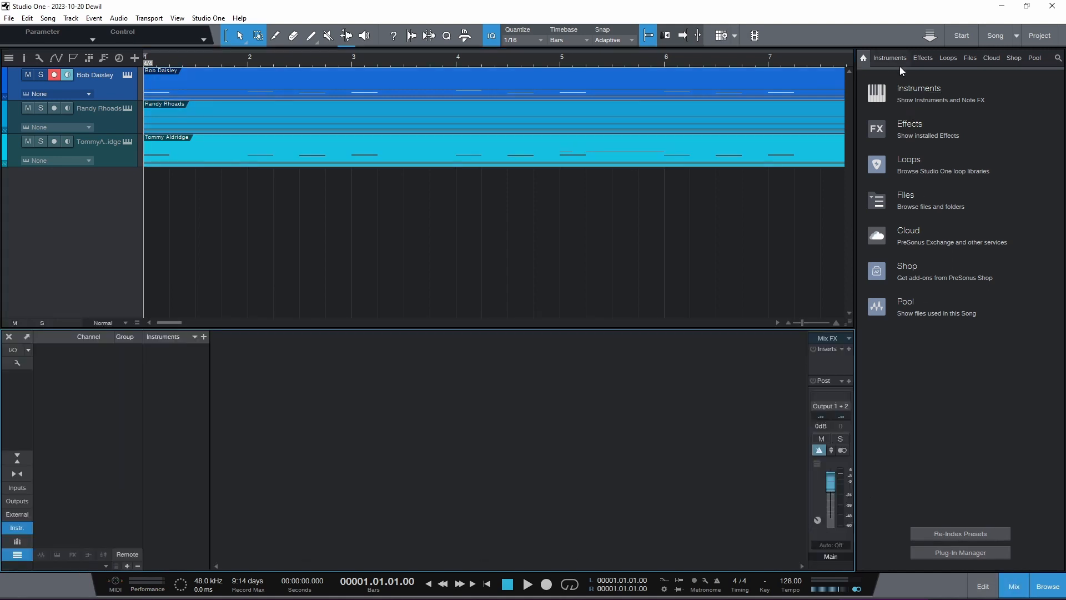
click(922, 58)
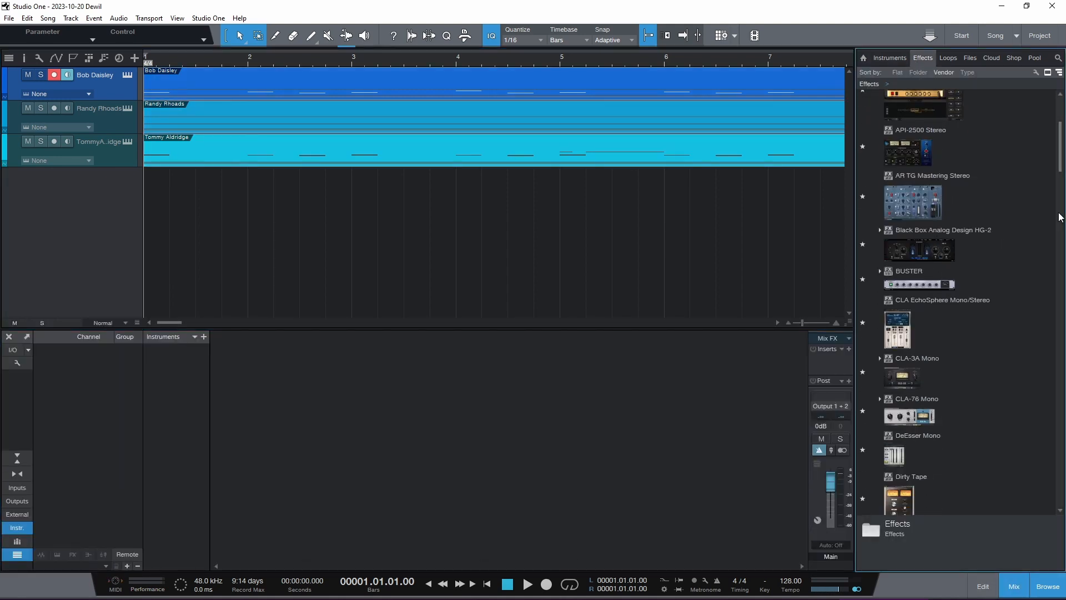
drag(1059, 136, 1040, 327)
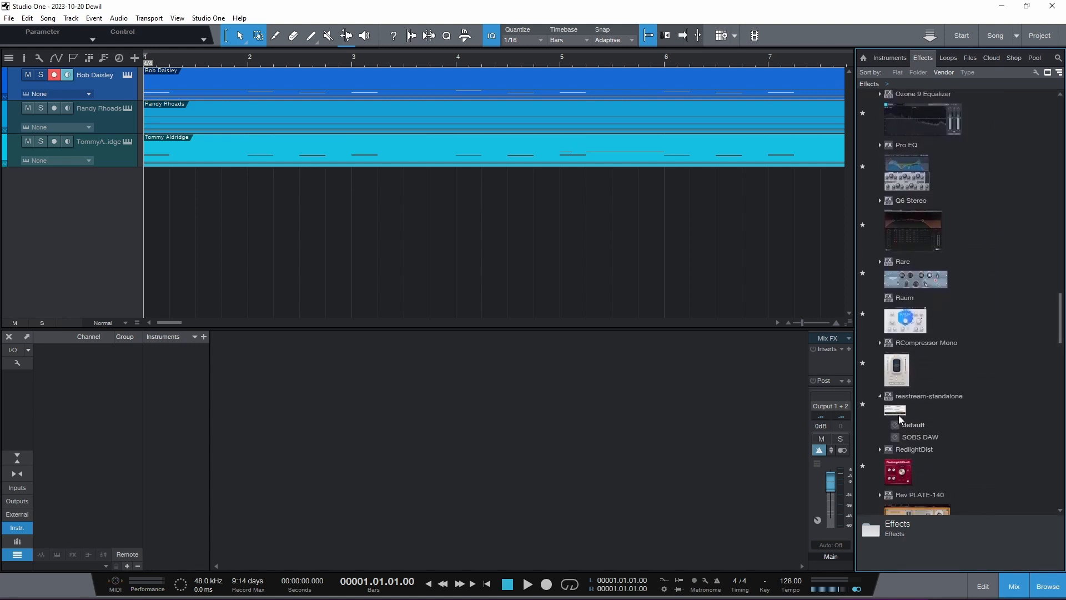
drag(898, 414, 824, 361)
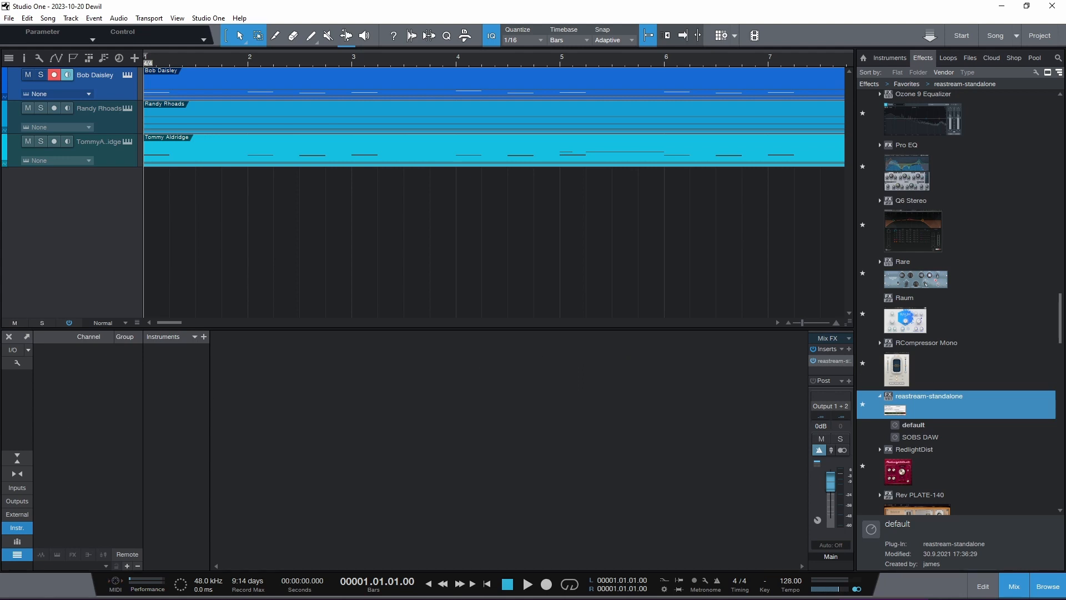
drag(899, 410, 56, 254)
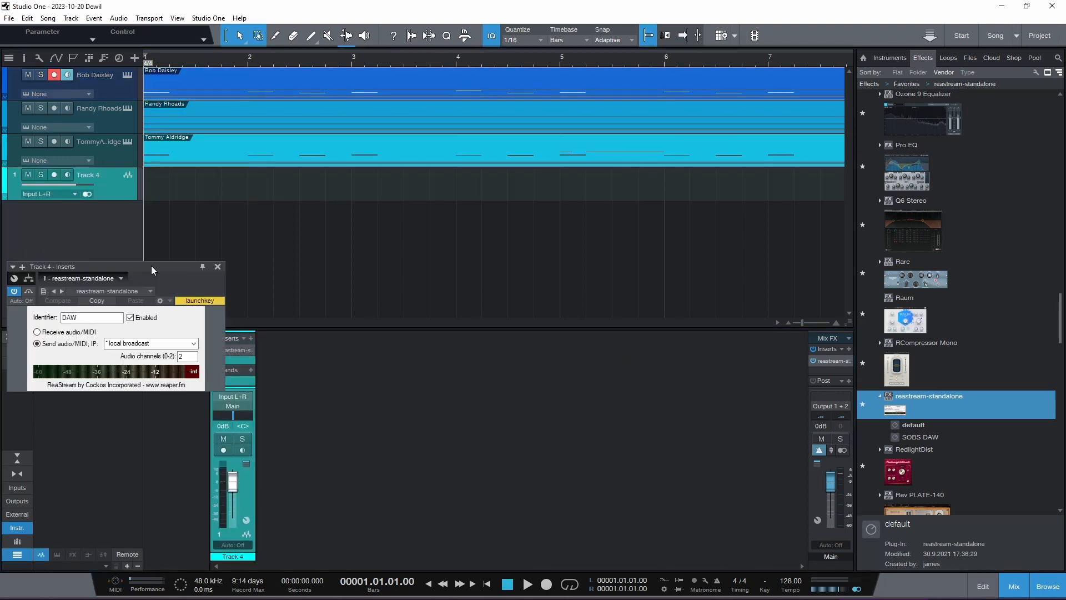
drag(152, 264, 570, 257)
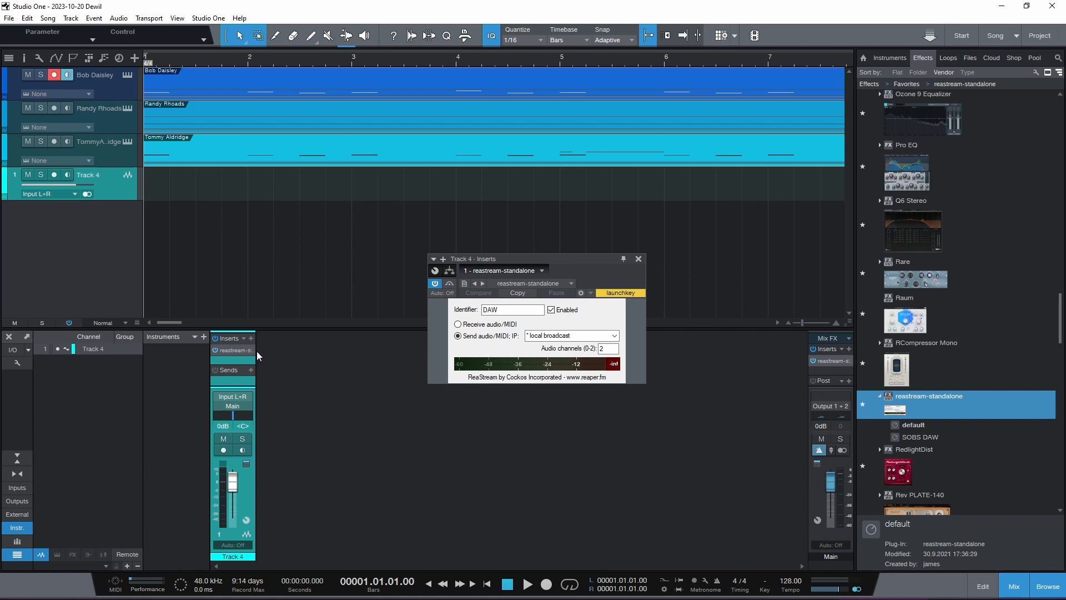
click(111, 186)
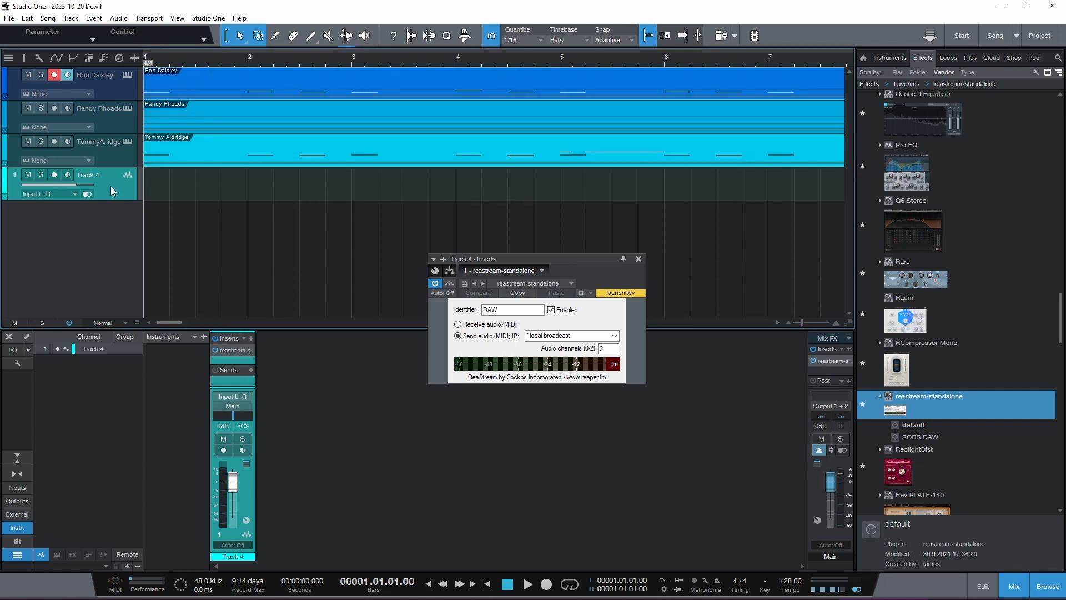
key(Delete)
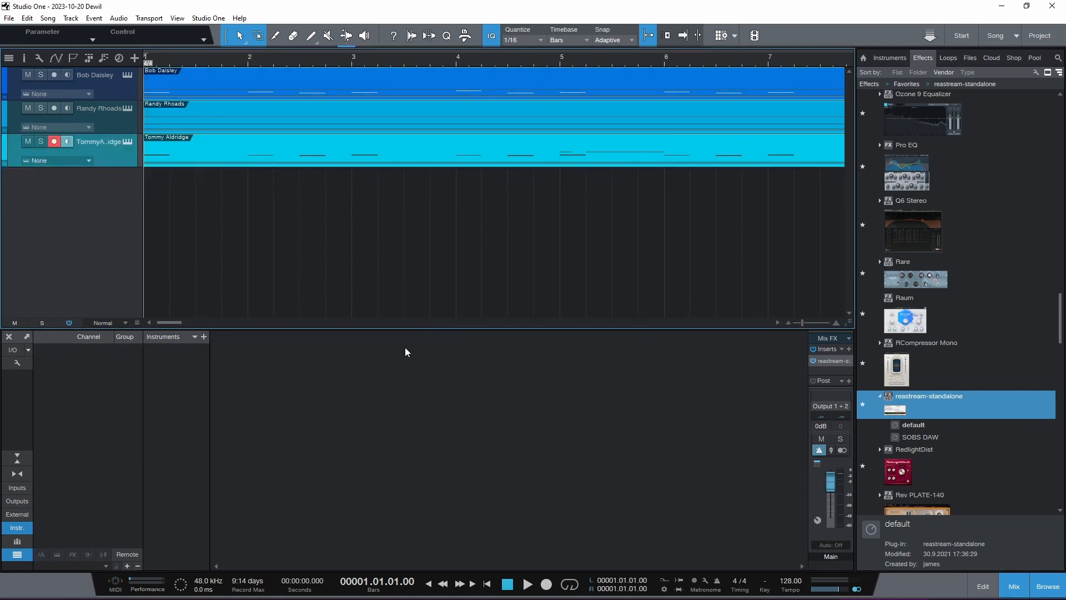
Check the reastream-standalone settings on the Main output, and enlarge the mixer and its inserts area.
double_click(829, 360)
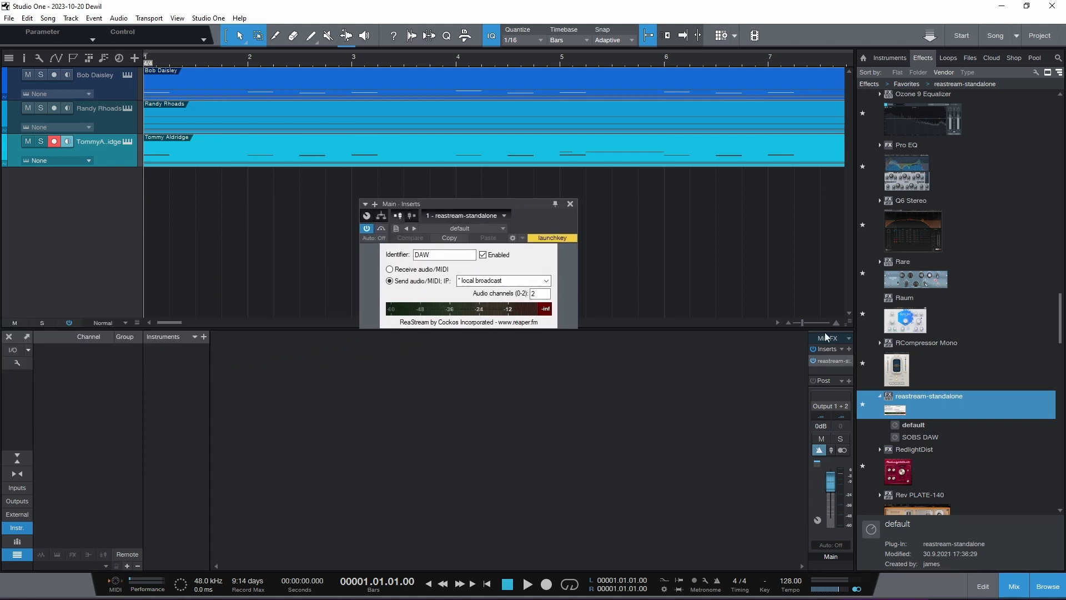
drag(728, 329, 732, 289)
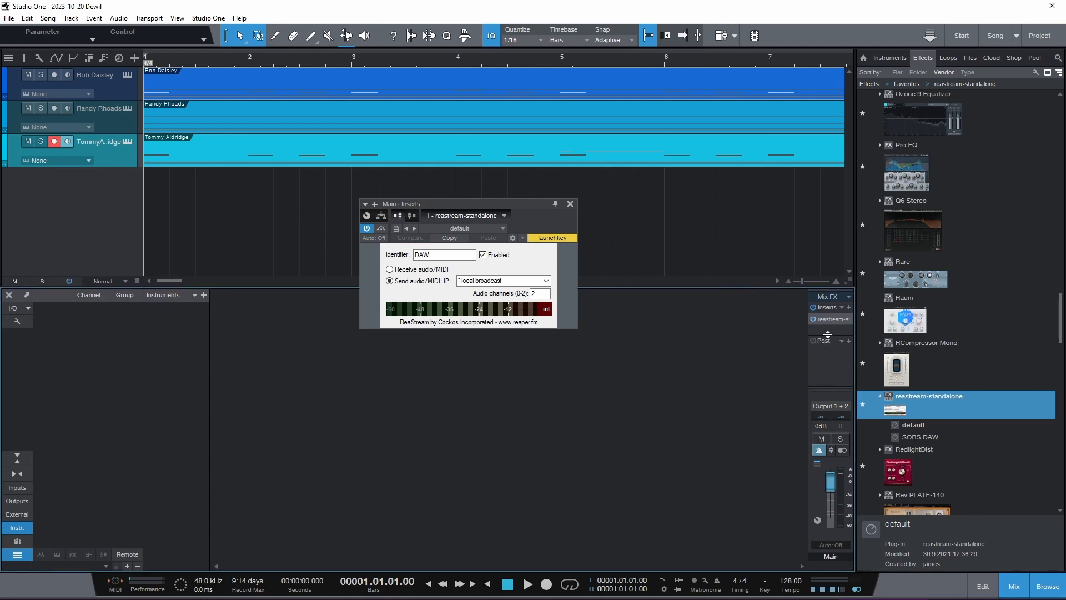
drag(827, 334, 826, 355)
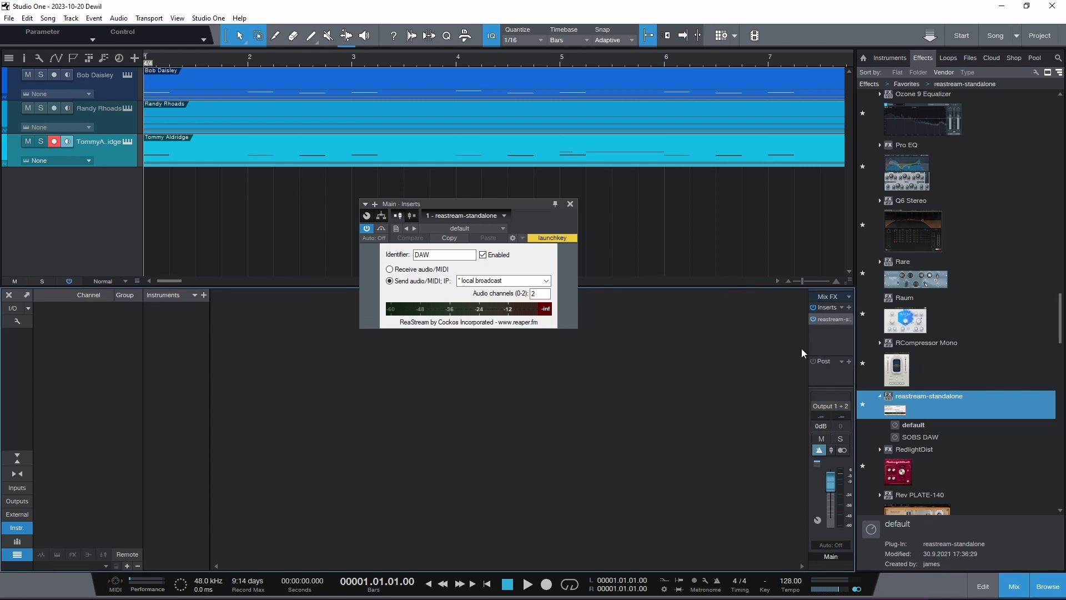
click(571, 205)
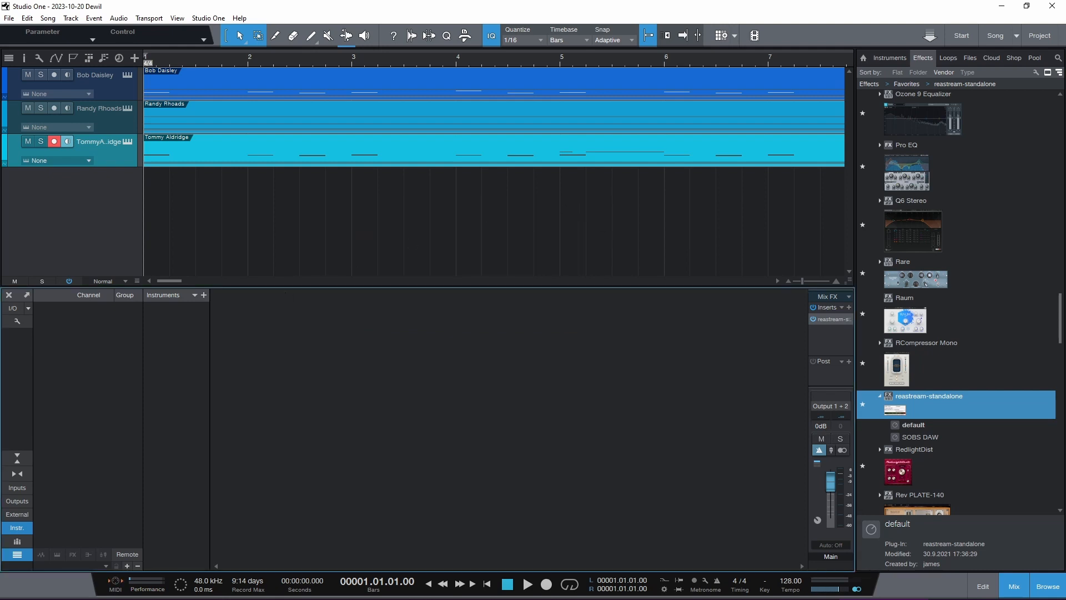
Play the song briefly from the start, stop playback and return to the beginning.
key(space)
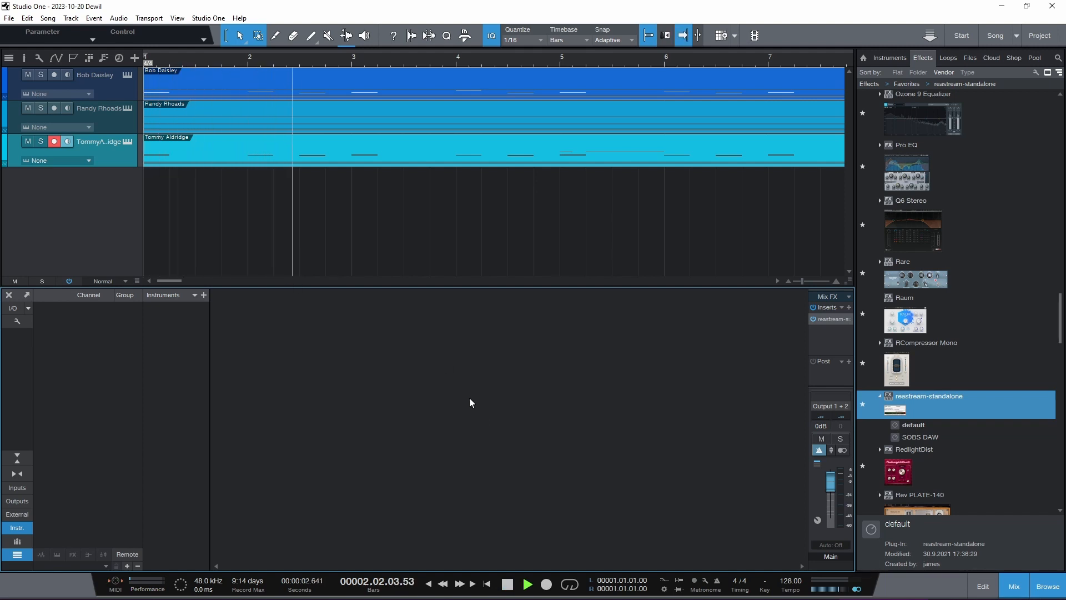
click(507, 583)
click(513, 584)
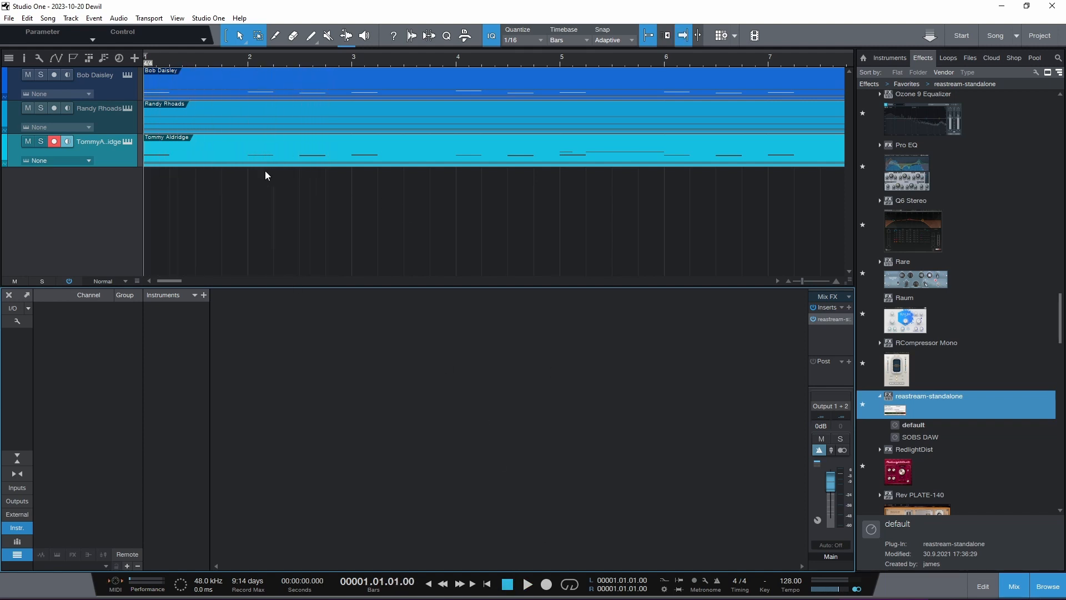
Load the Addictive Drums 2 instrument onto the Tommy Aldridge drum track.
click(899, 60)
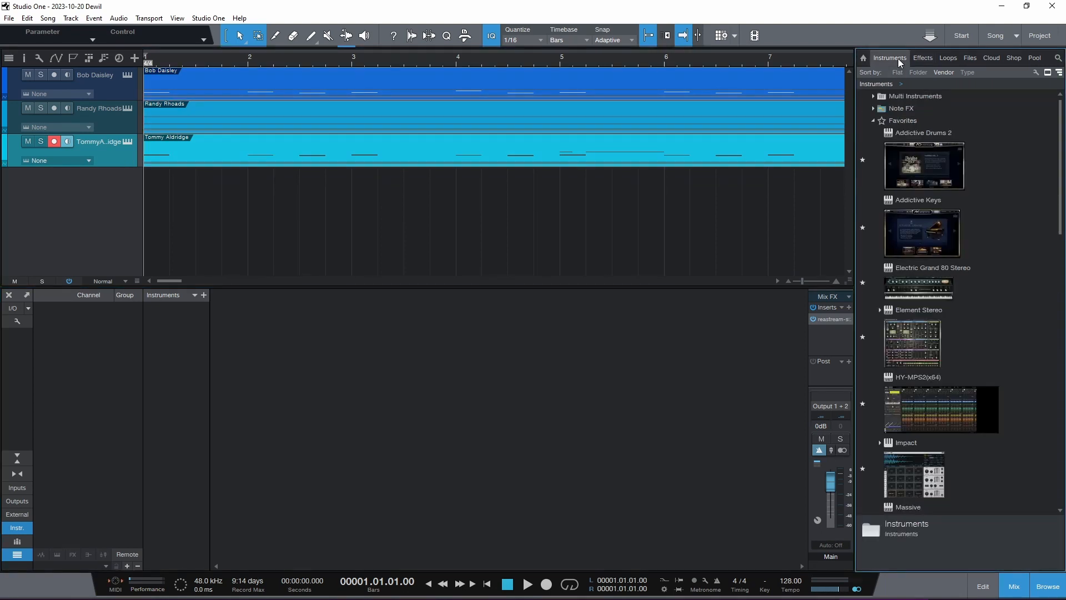
drag(918, 182, 114, 155)
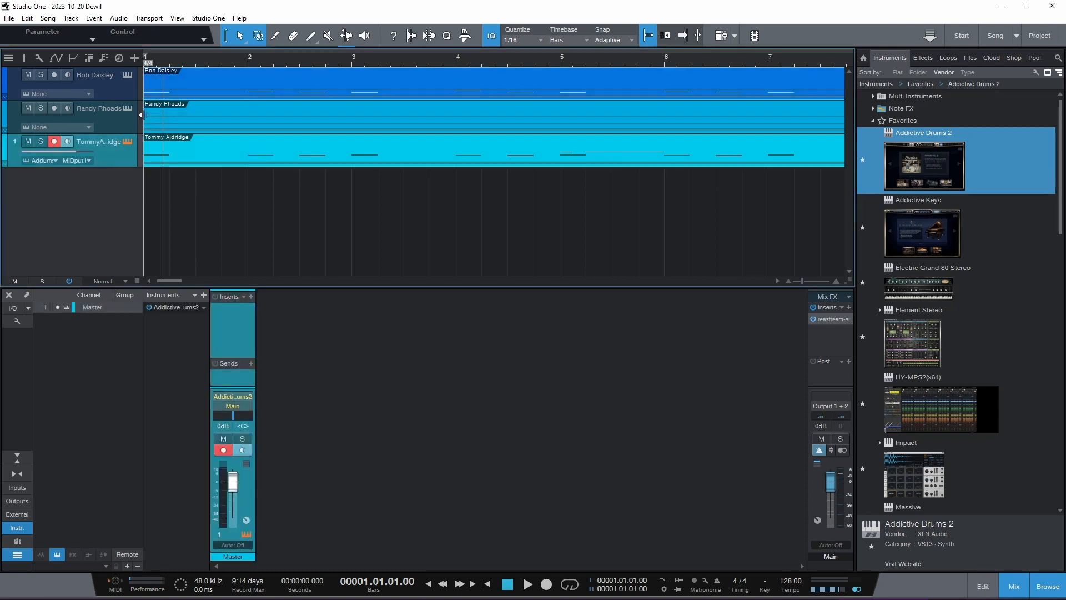
mouse_move(141, 115)
mouse_down()
mouse_move(169, 116)
mouse_move(141, 119)
mouse_up()
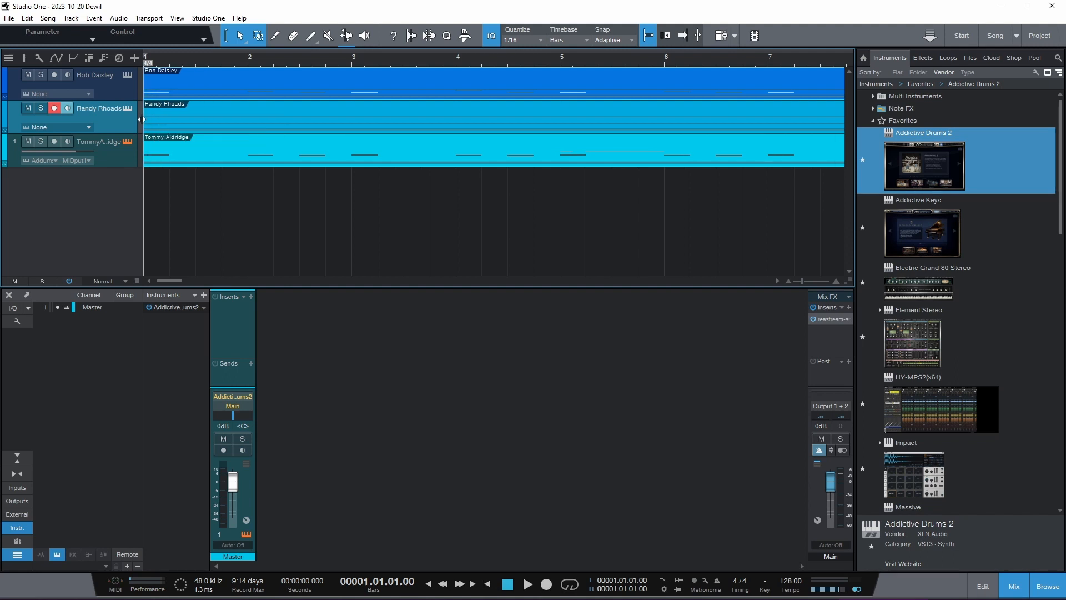
click(140, 118)
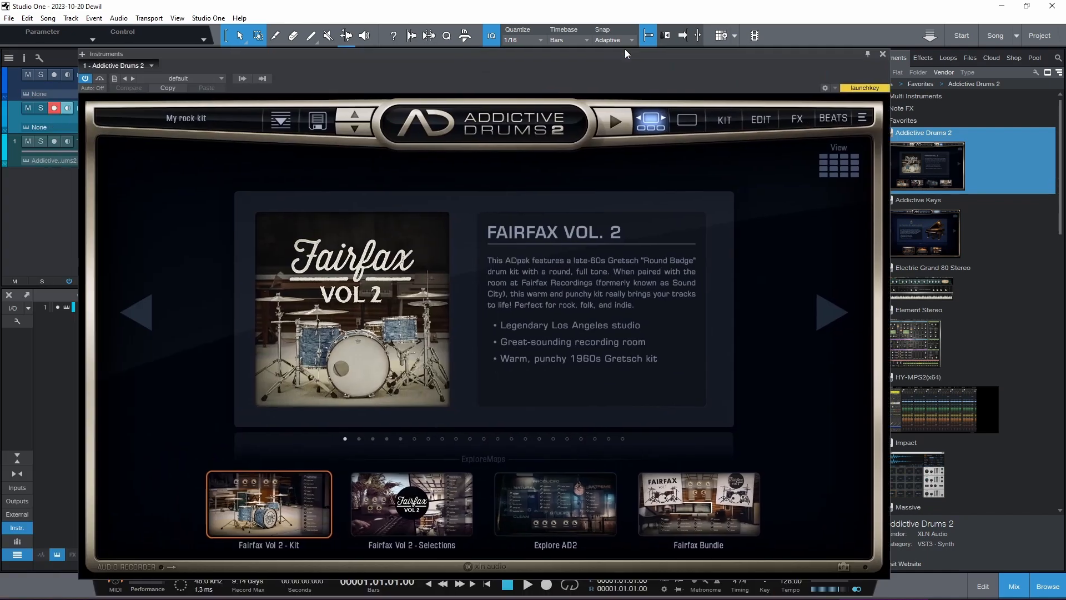
Load the Unfaithful Devil preset of the Metal kit in Addictive Drums 2 and close the instrument window.
drag(625, 54, 641, 40)
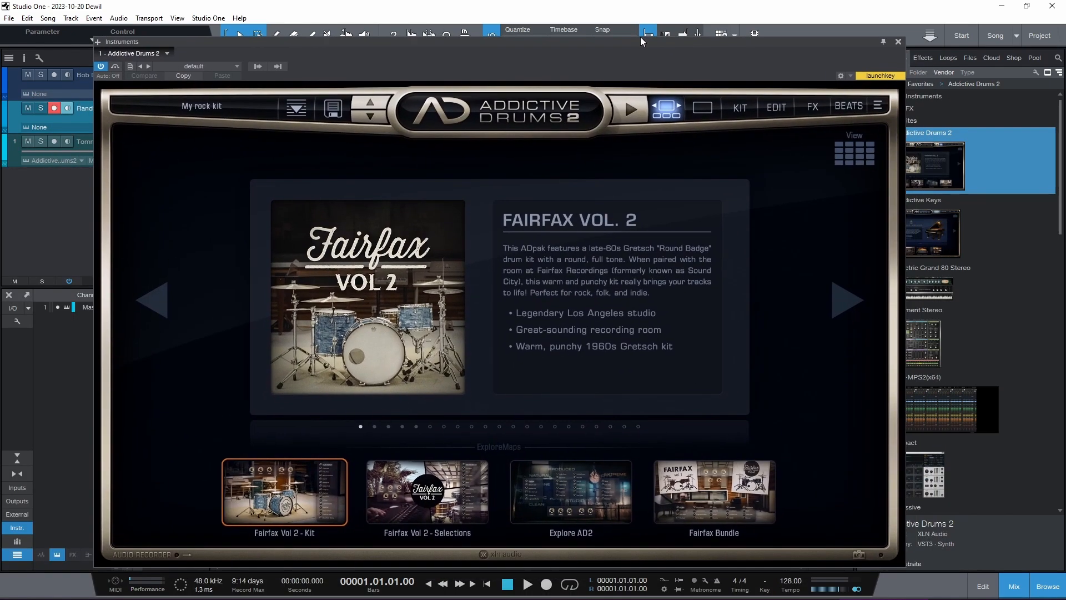
click(858, 159)
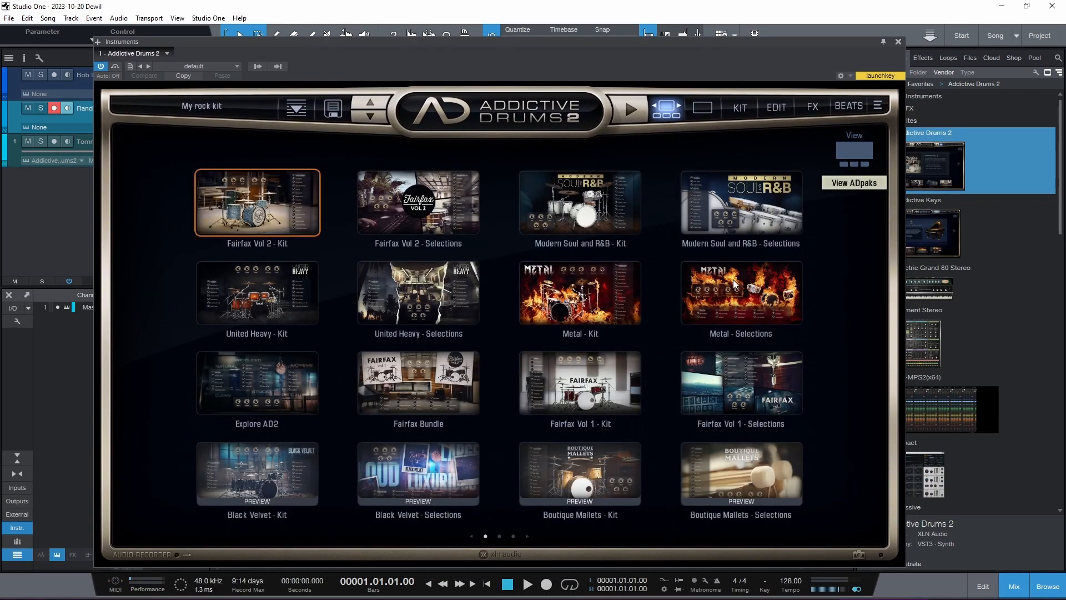
click(587, 292)
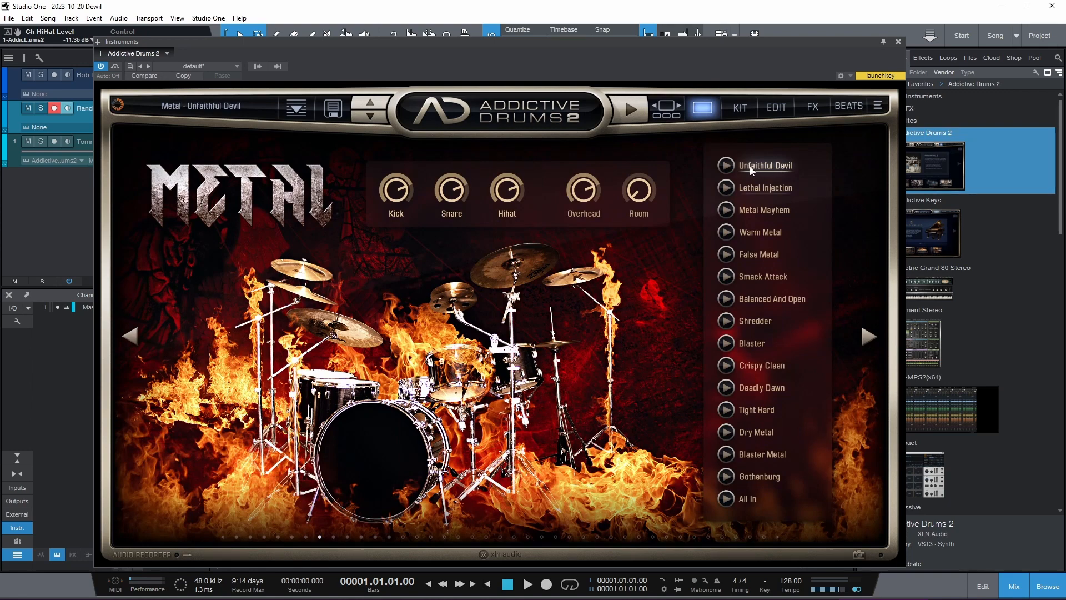
click(898, 44)
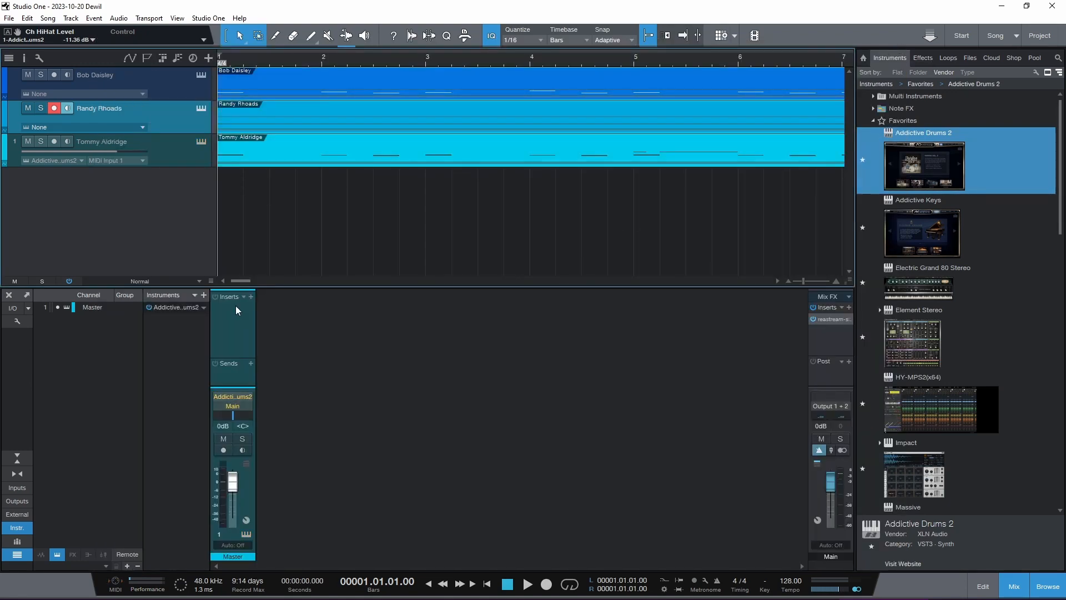
Select the Tommy Aldridge track, play the song for a few bars to hear the drum kit, and stop playback.
click(169, 155)
key(space)
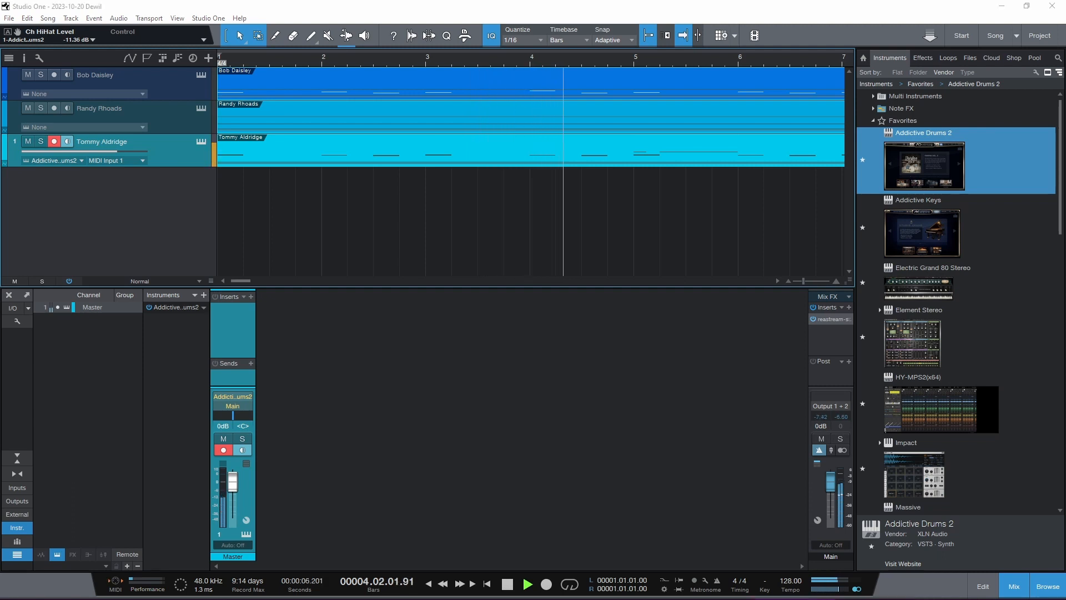
click(455, 372)
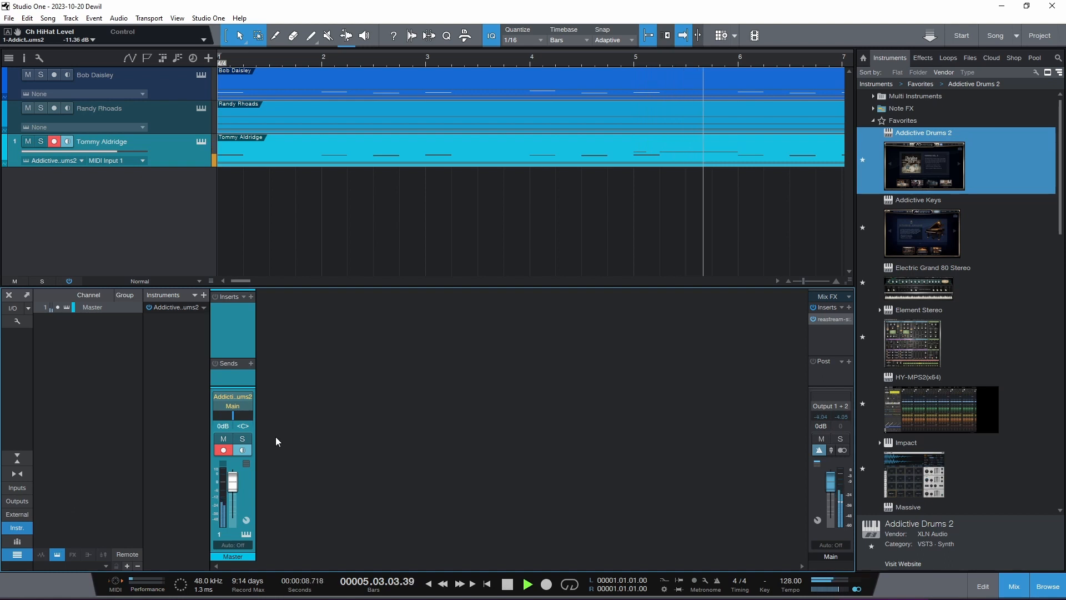
key(space)
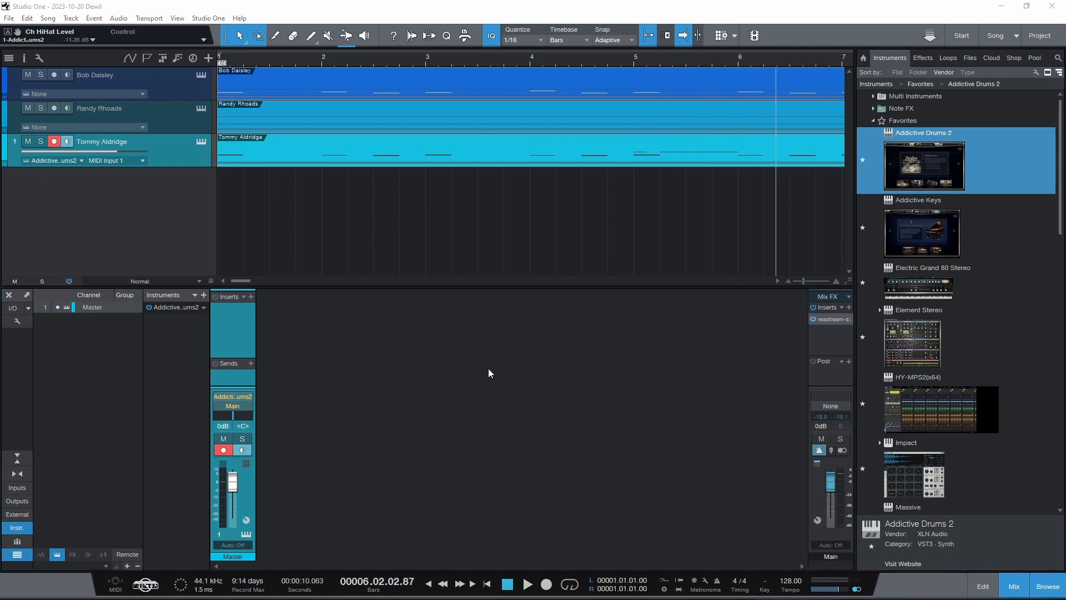
Inspect the Tommy Aldridge drum notes in the note editor in piano view, close the editor and return to the song start.
double_click(475, 152)
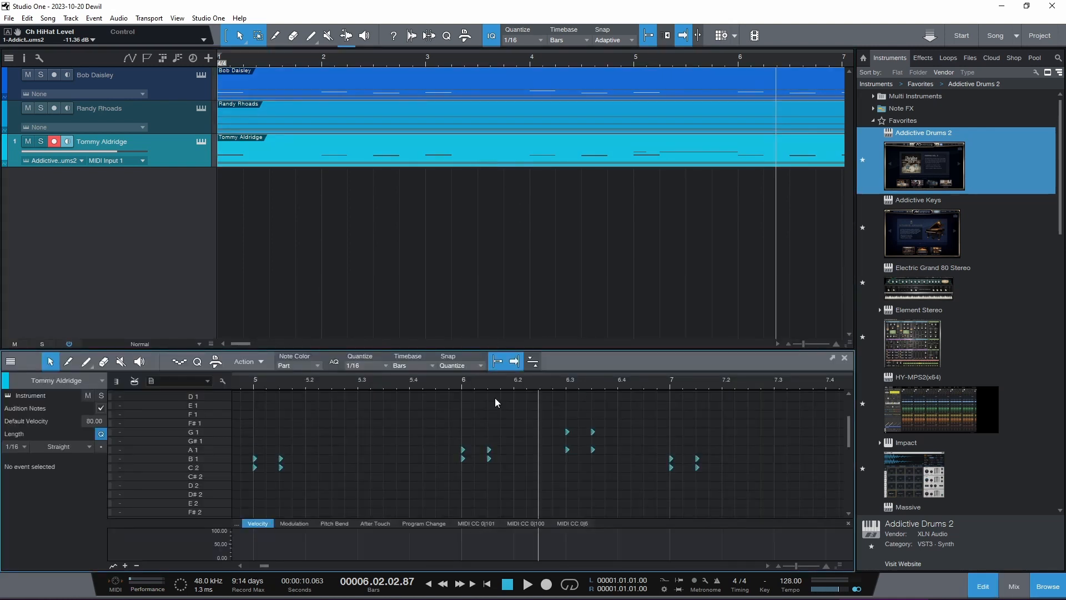
click(118, 381)
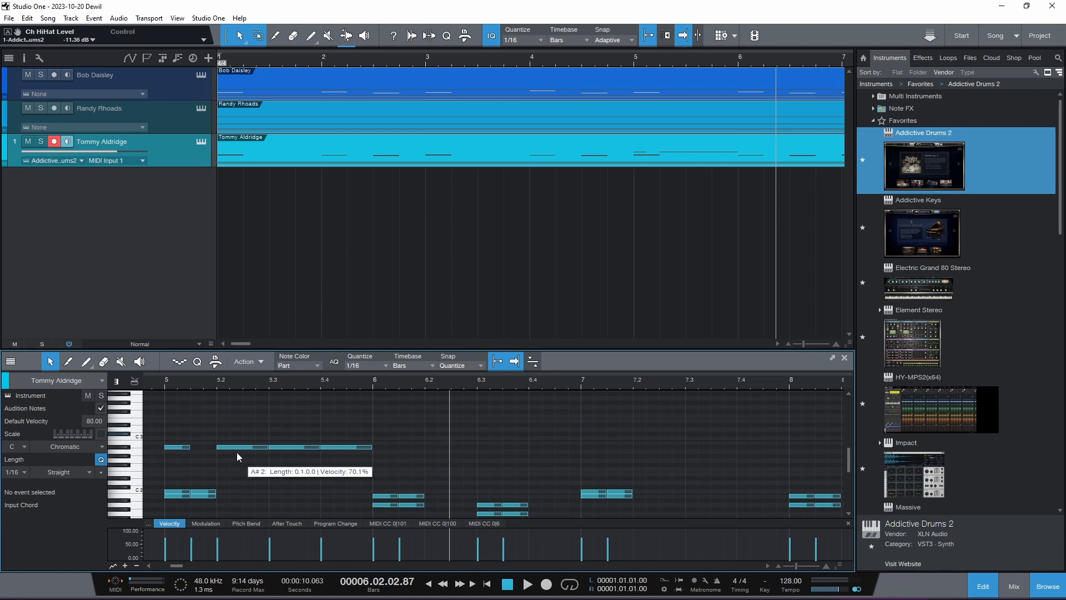
click(845, 357)
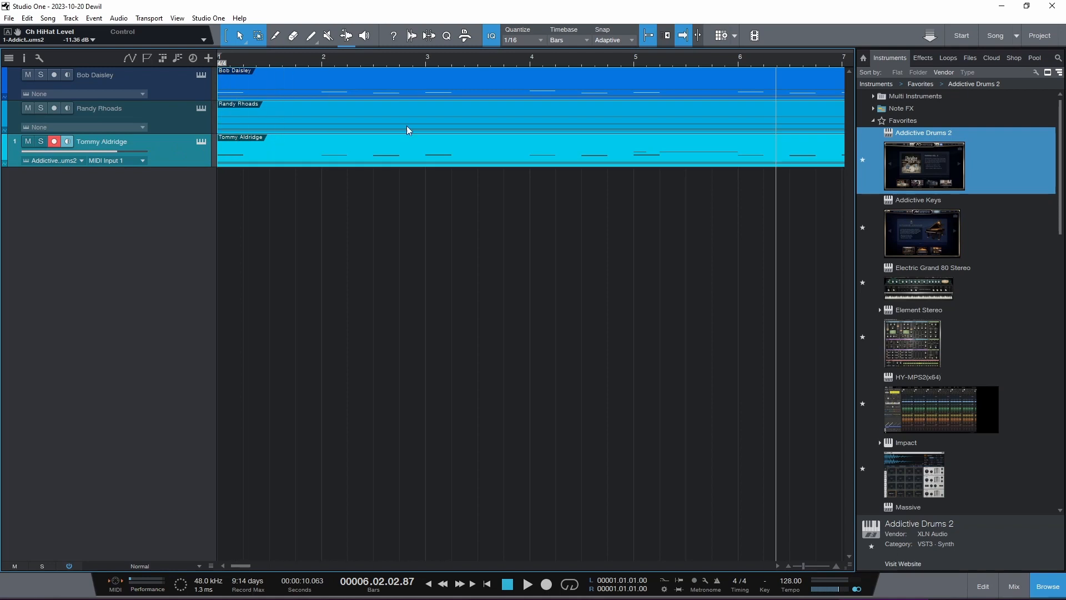
click(507, 589)
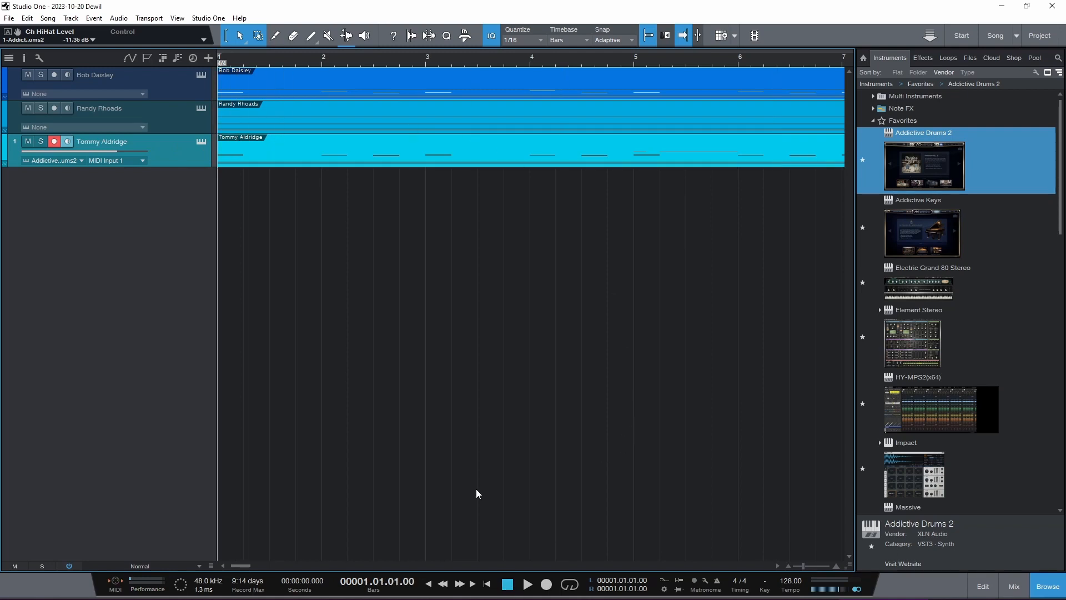
Load the MODO BASS 2 instrument onto the Bob Daisley bass track.
click(250, 83)
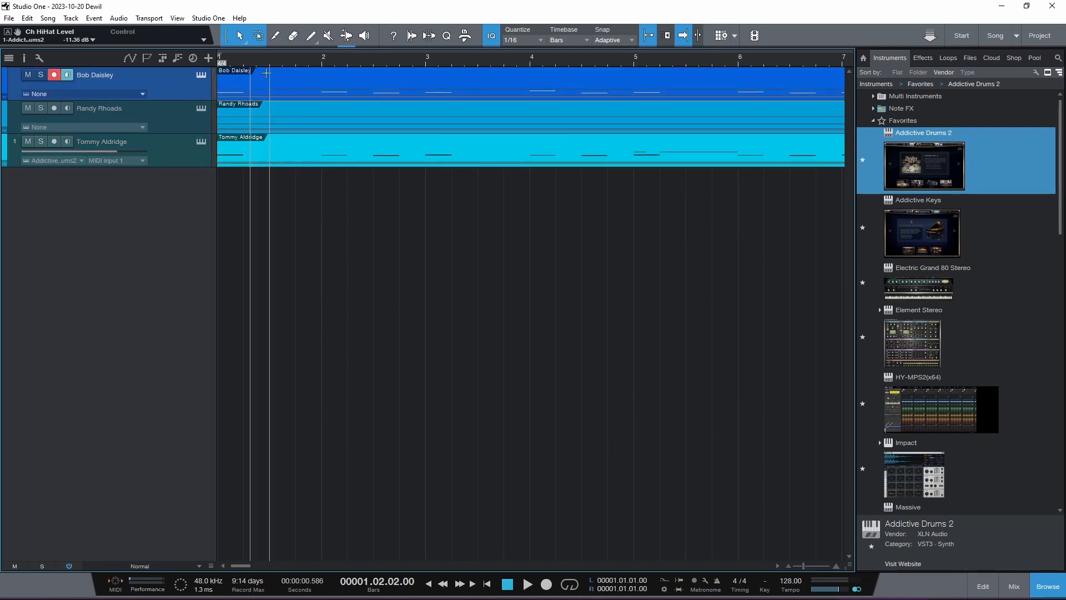
scroll(882, 241, down, 1)
scroll(881, 239, down, 2)
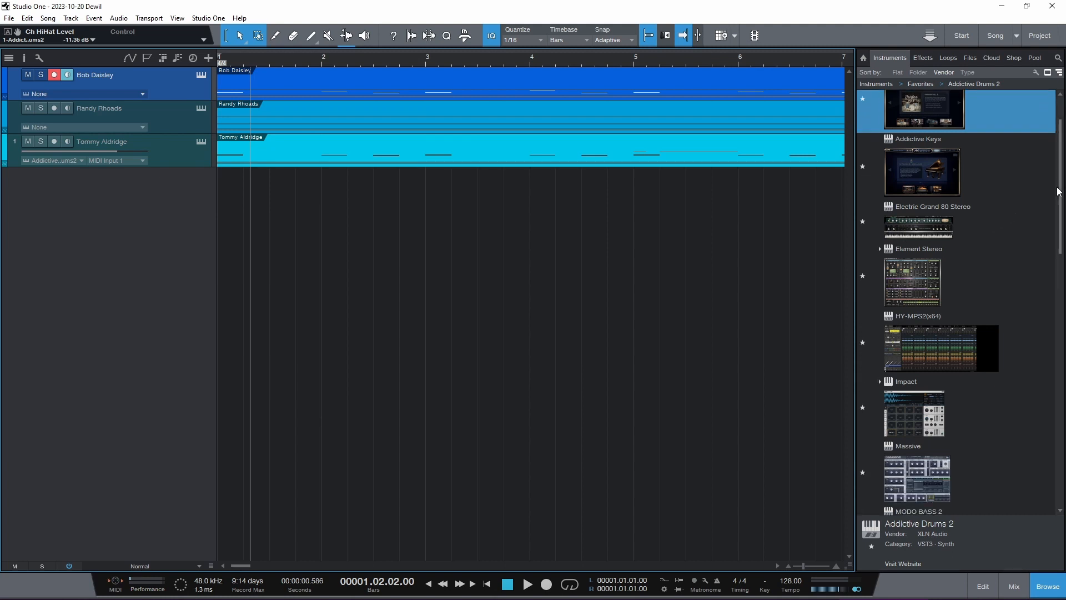
scroll(1034, 261, down, 5)
click(943, 365)
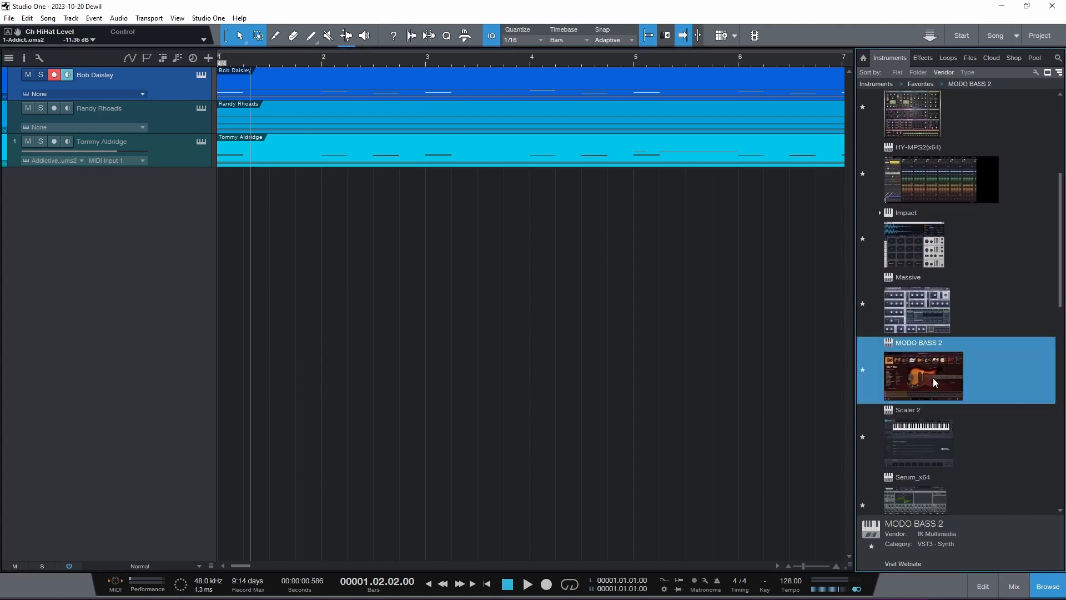
drag(933, 377, 173, 90)
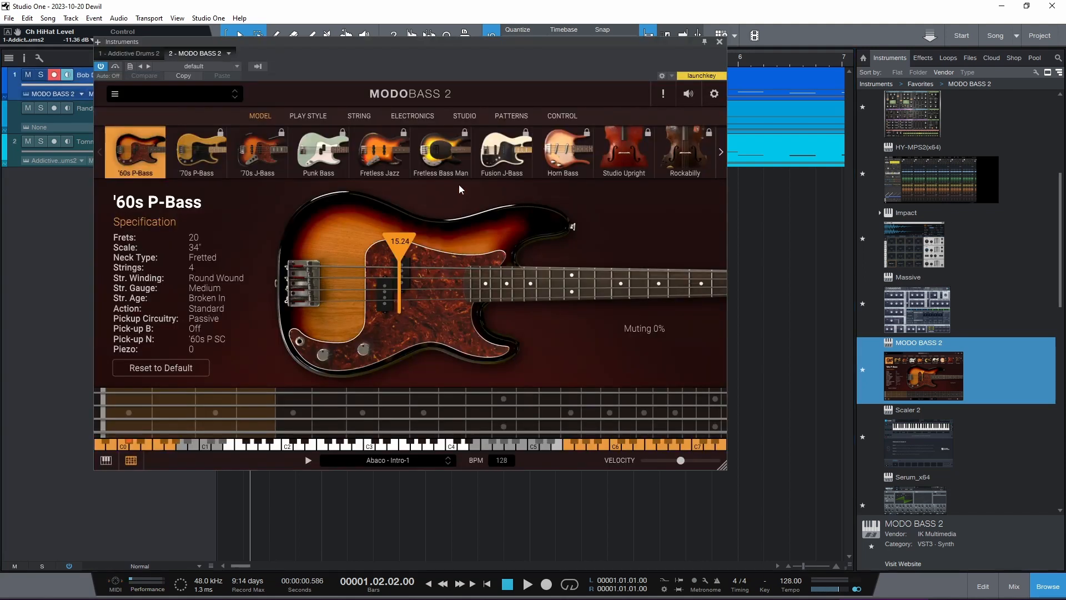
Play the song briefly to hear MODO BASS 2, stop playback and close the instrument window.
drag(551, 51, 686, 129)
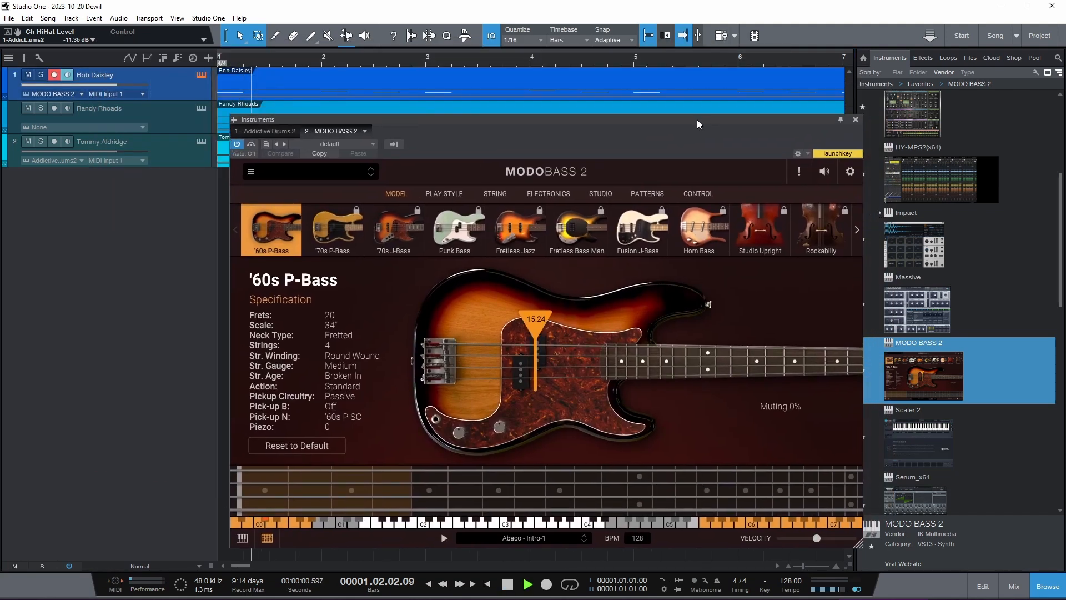
key(space)
key(space)
click(856, 120)
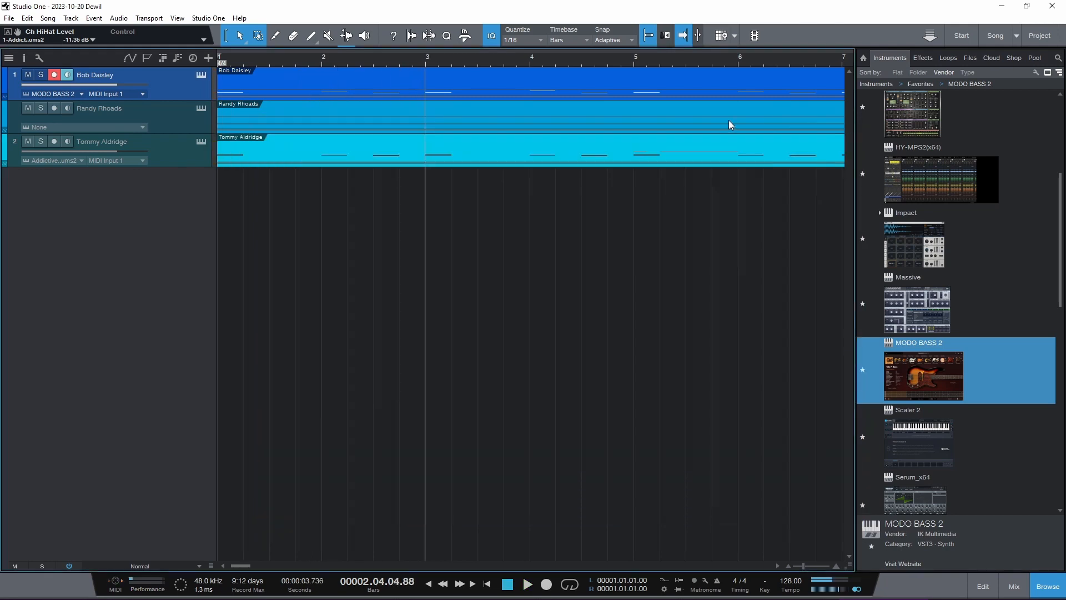
Select all notes of the Bob Daisley bass part in the note editor and transpose them up one octave.
double_click(569, 91)
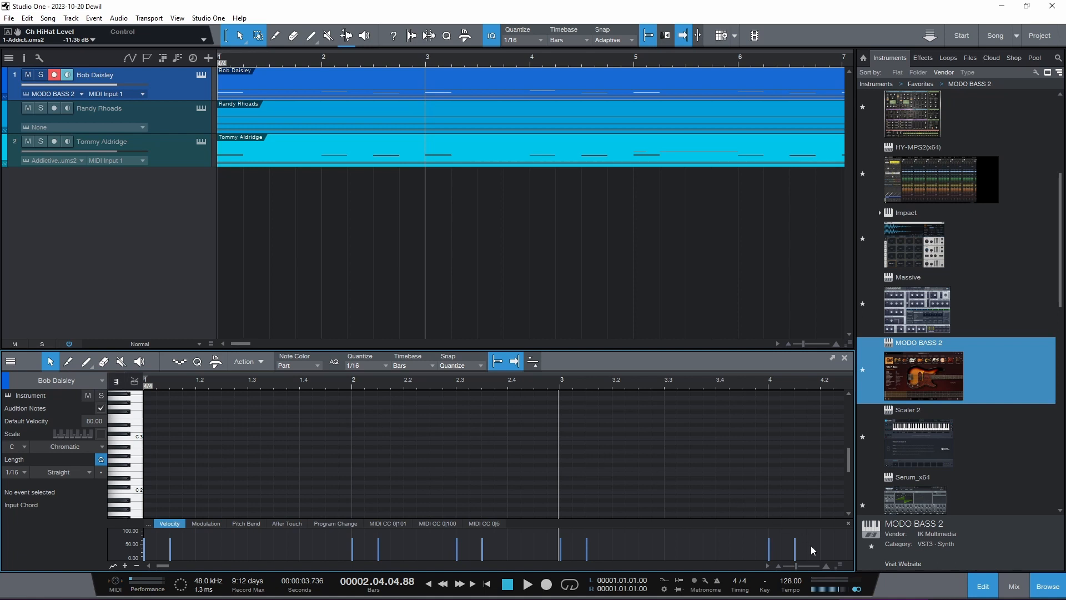
drag(797, 568, 785, 567)
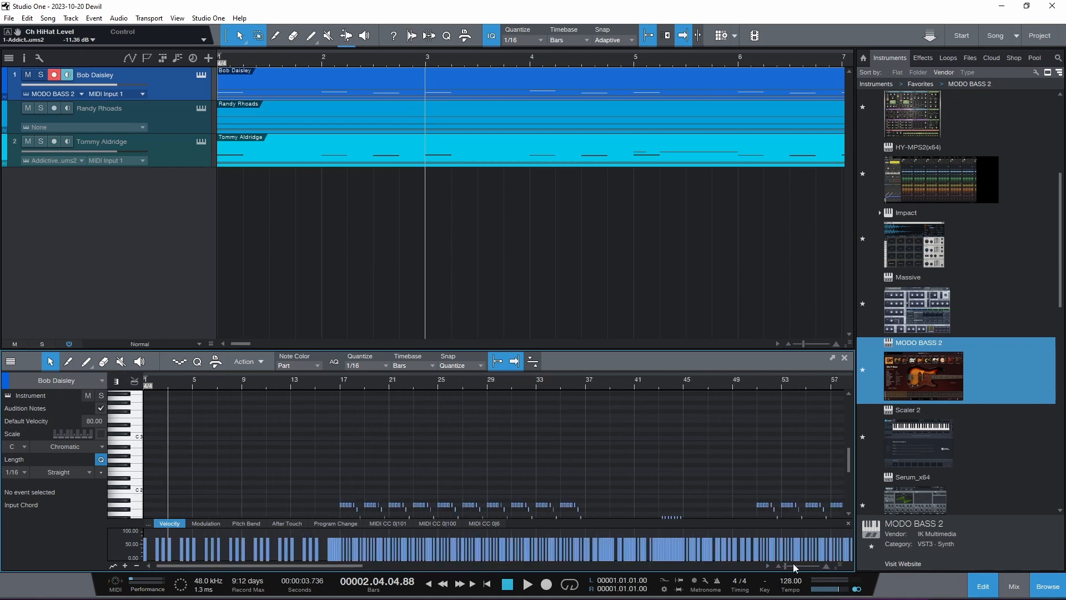
drag(846, 465, 849, 489)
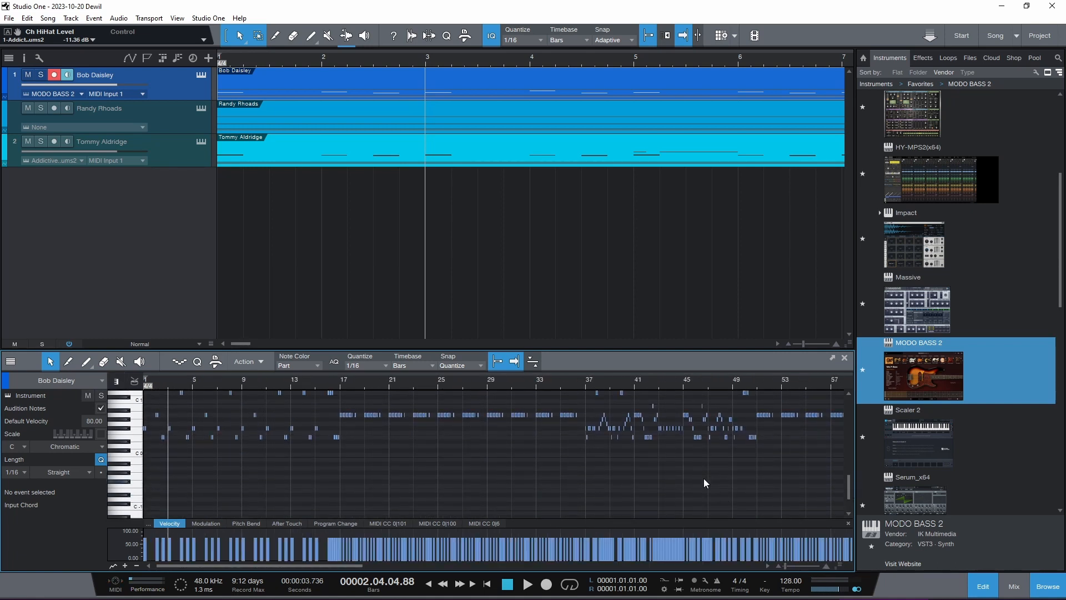
drag(785, 567, 783, 569)
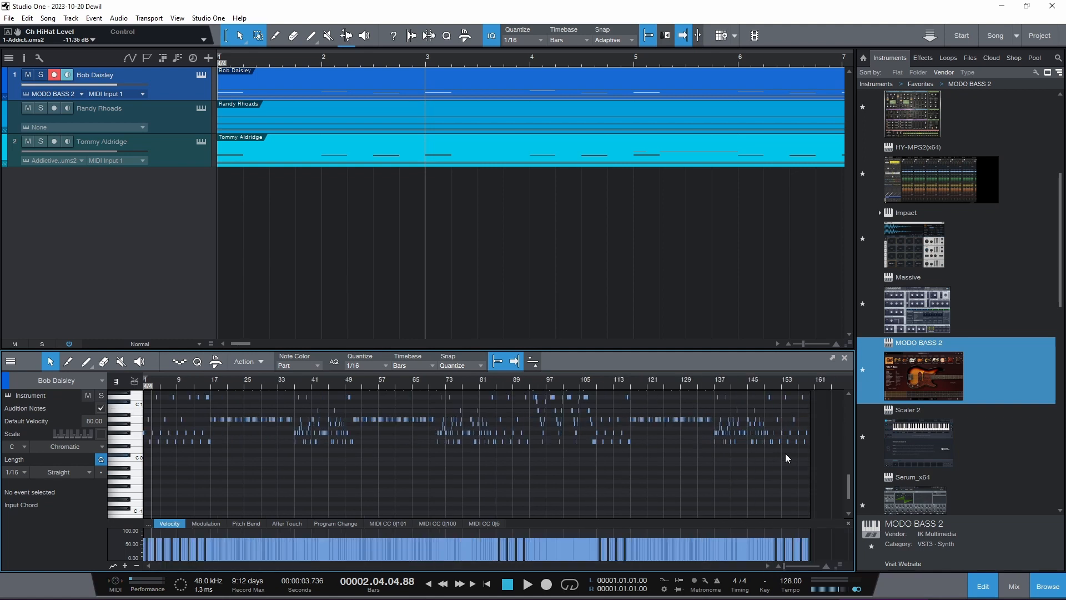
scroll(812, 471, up, 4)
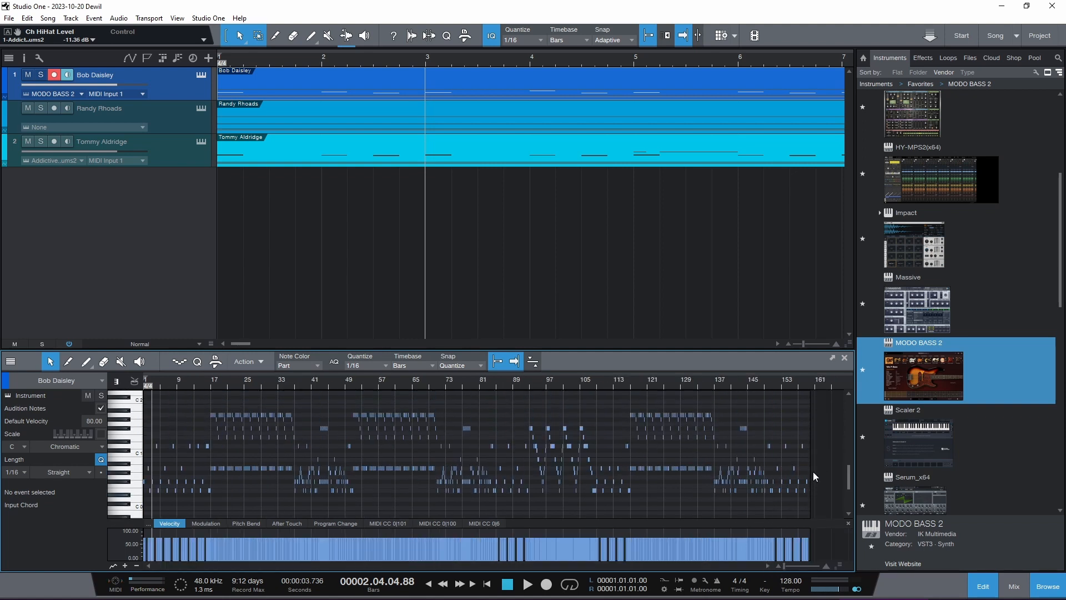
drag(831, 505, 145, 391)
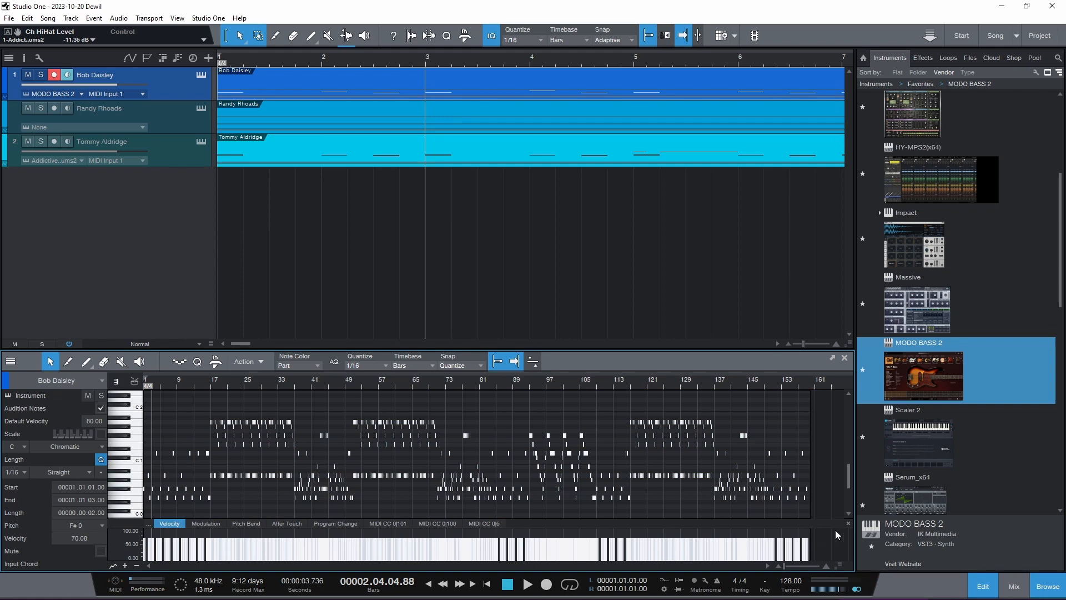
click(827, 565)
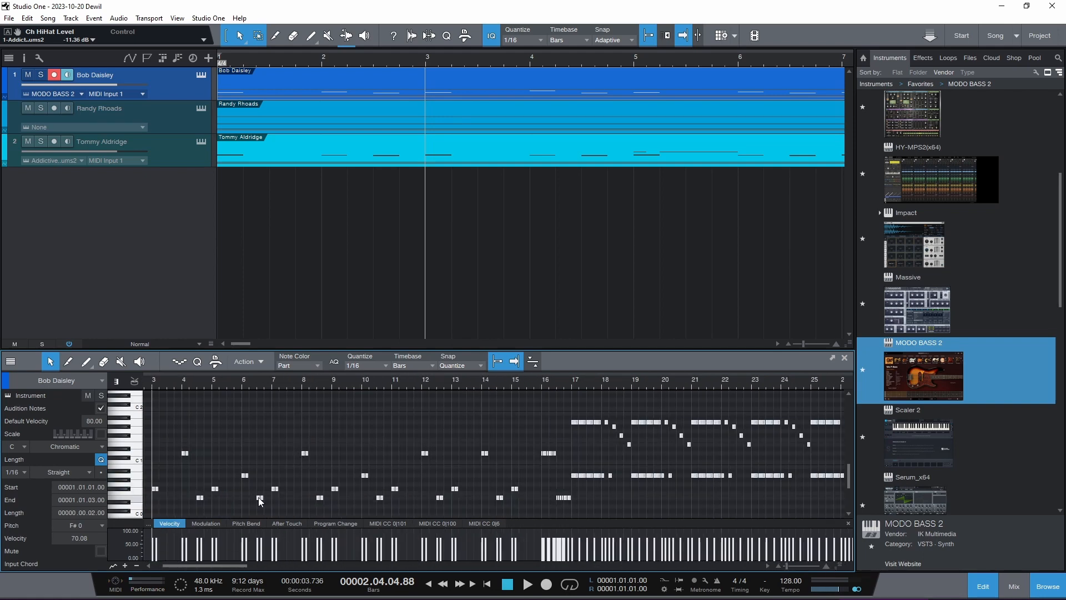
drag(261, 501, 261, 449)
Play the song to hear the transposed bass with the drums, stop playback and return to the beginning.
click(512, 586)
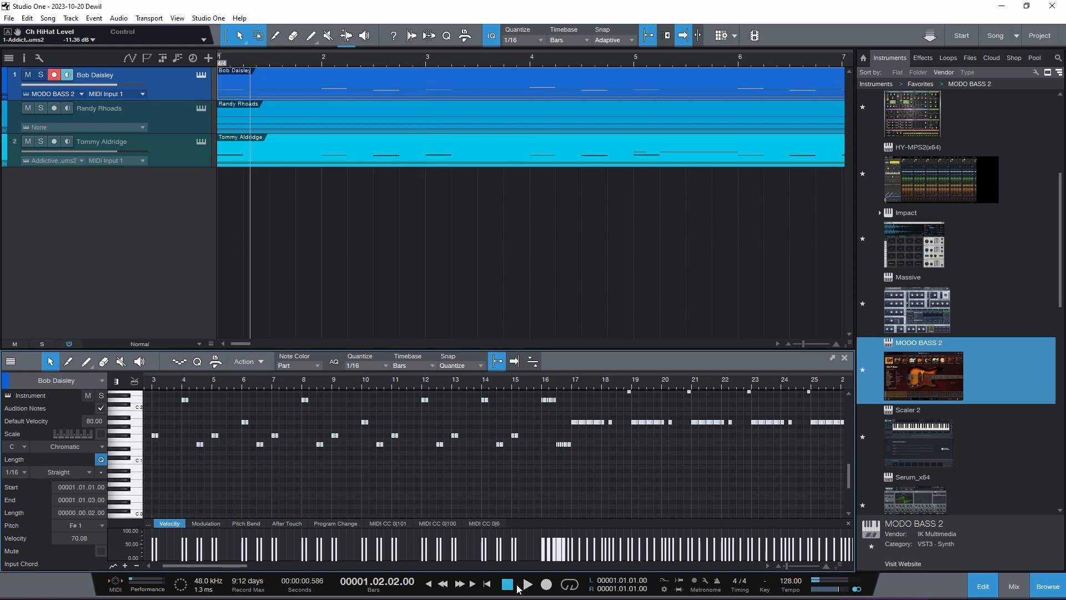
key(space)
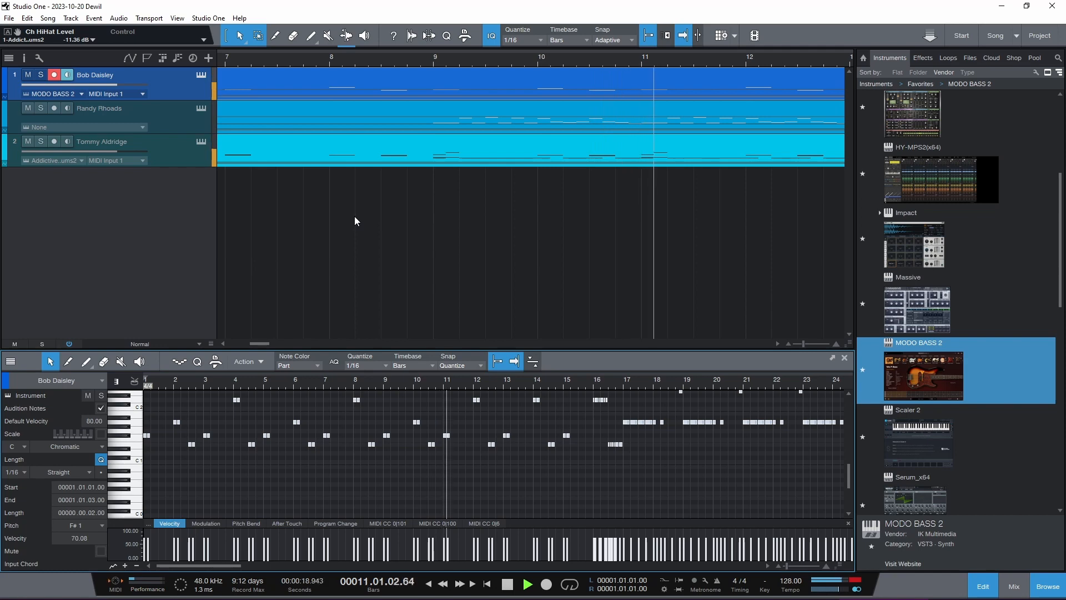
key(space)
key(Home)
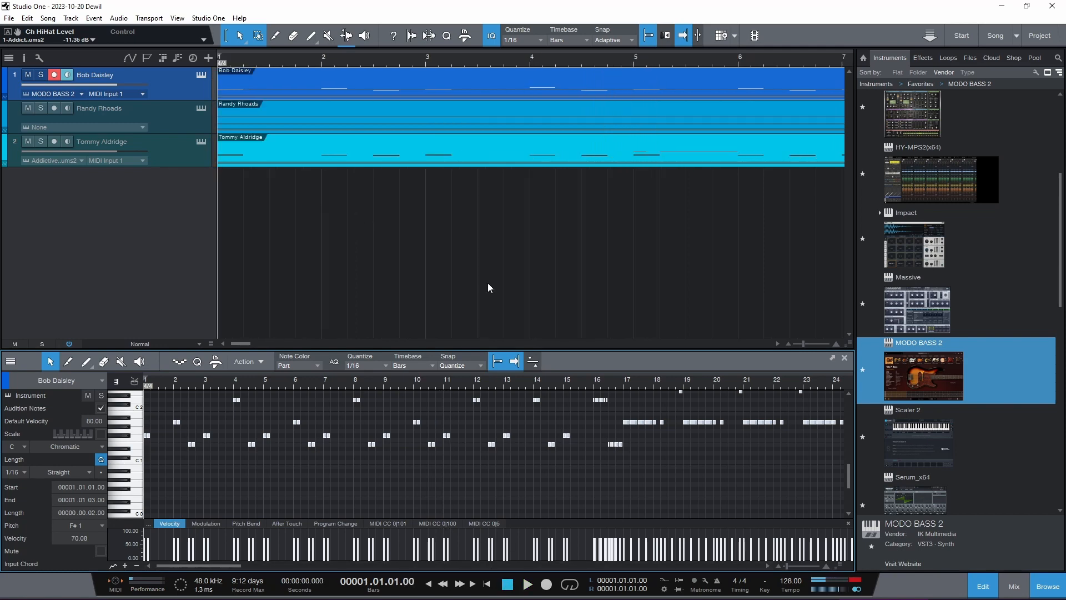
Add a mono audio track to the song.
click(788, 345)
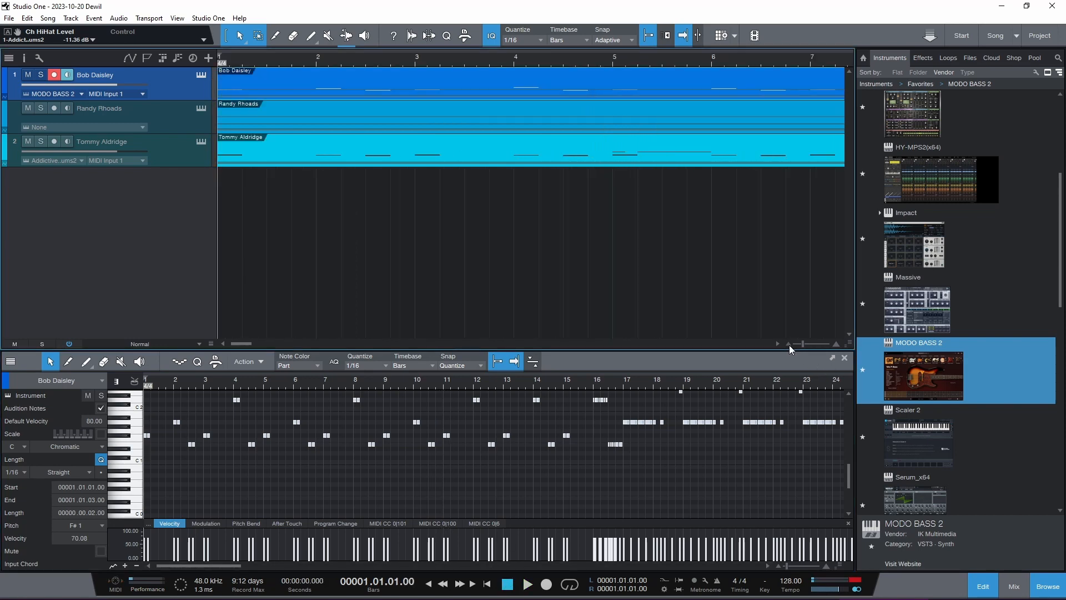
click(789, 344)
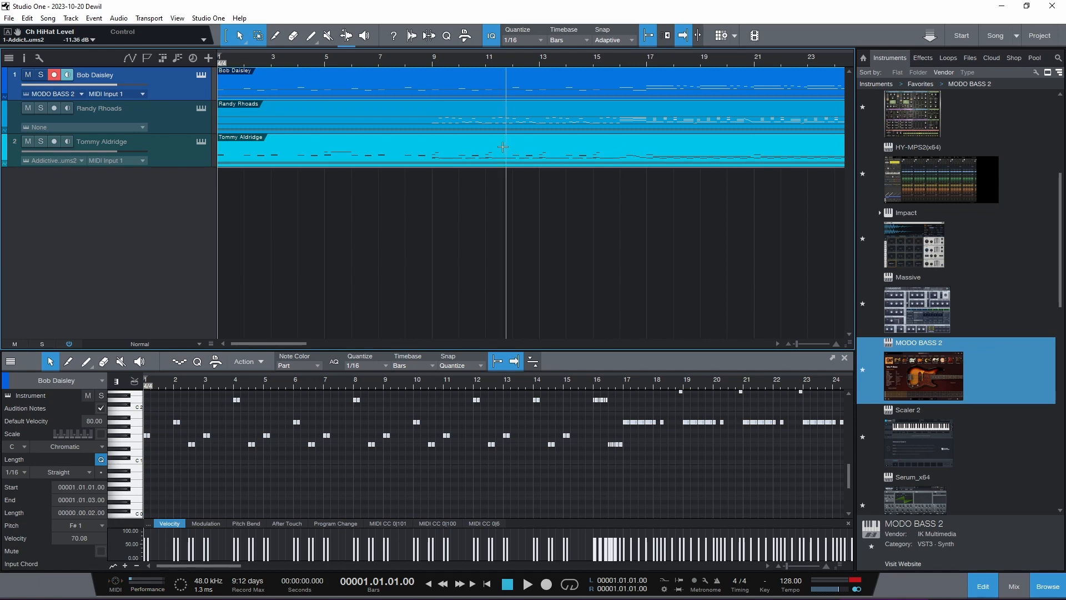
right_click(157, 216)
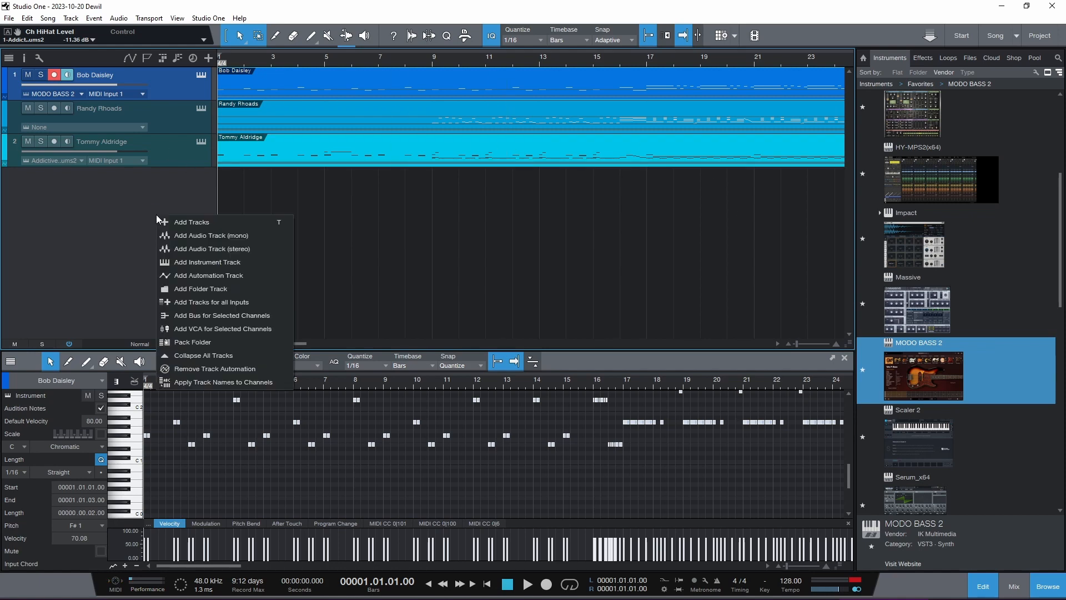
click(226, 238)
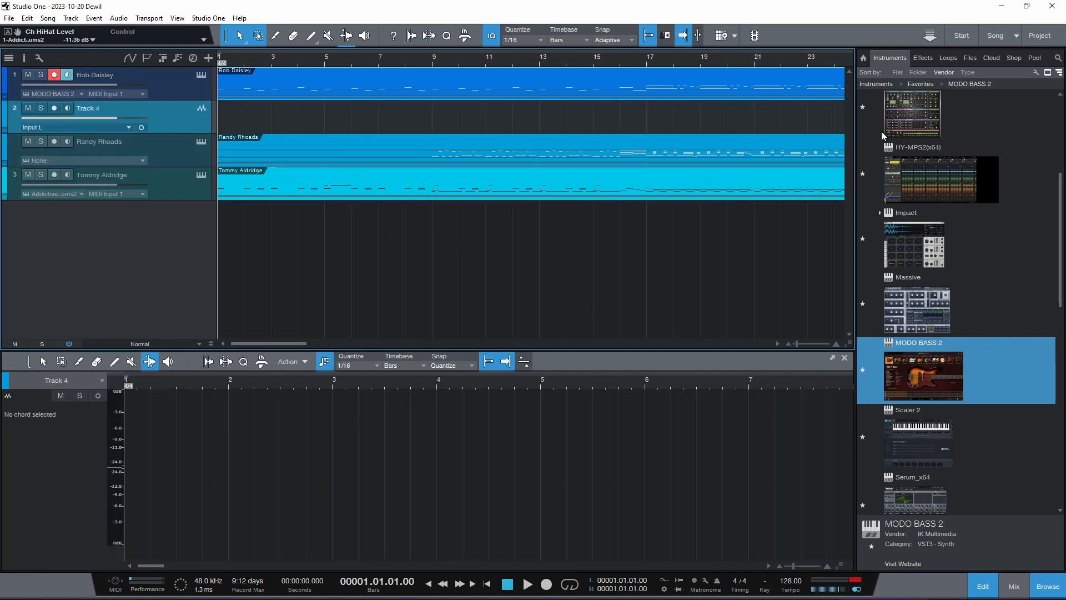
Insert the AmpliTube 5 effect from the favorites on the new mono audio track.
click(922, 58)
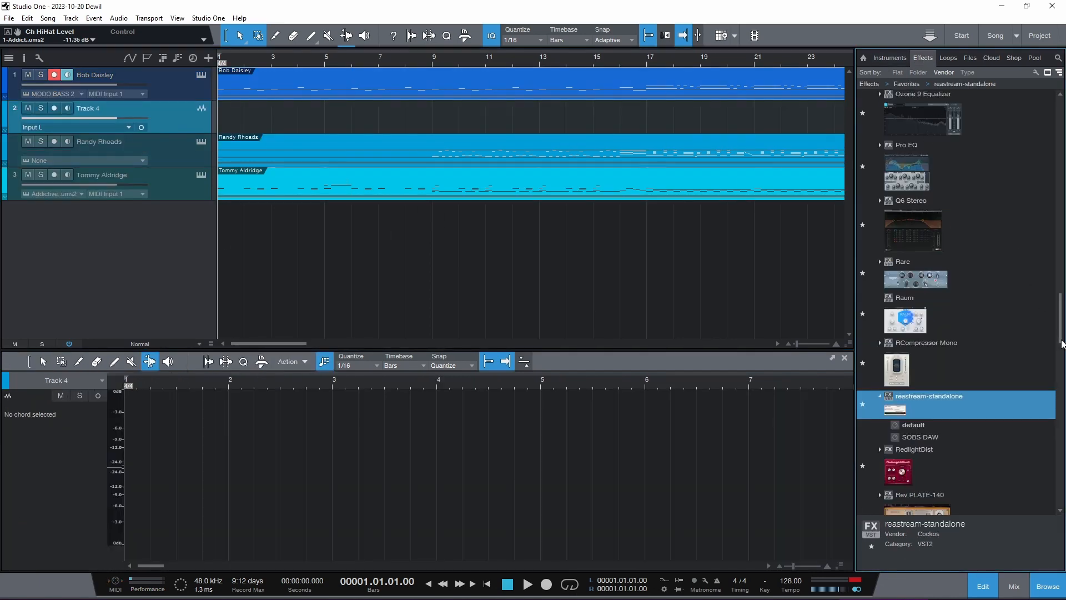
drag(1061, 340, 1065, 100)
drag(925, 259, 186, 114)
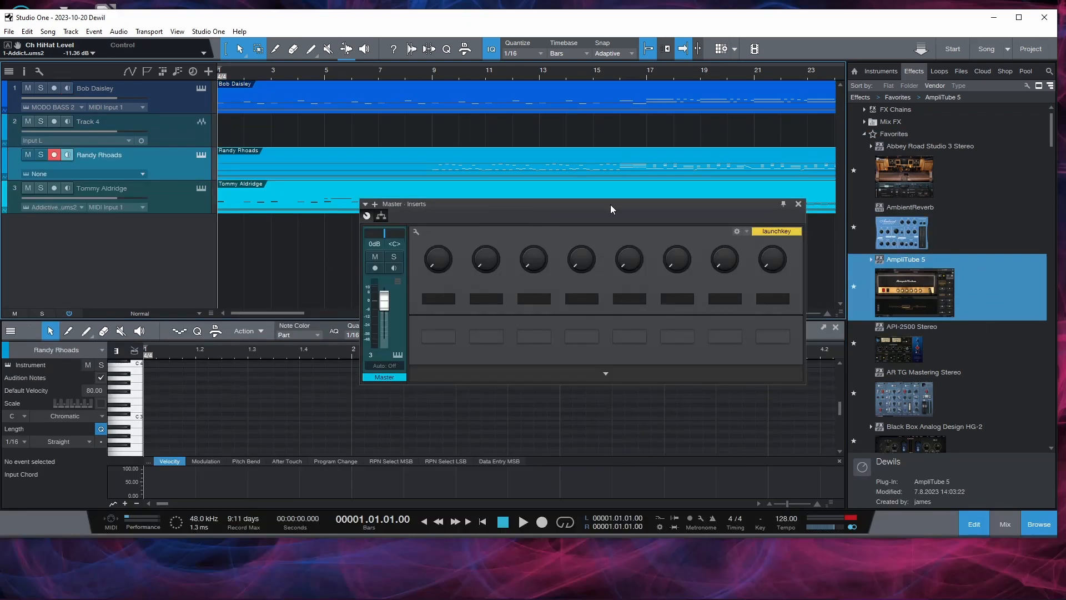
Maximize the program window, close the Master inserts window, select Track 4 and show the mixer.
click(1019, 17)
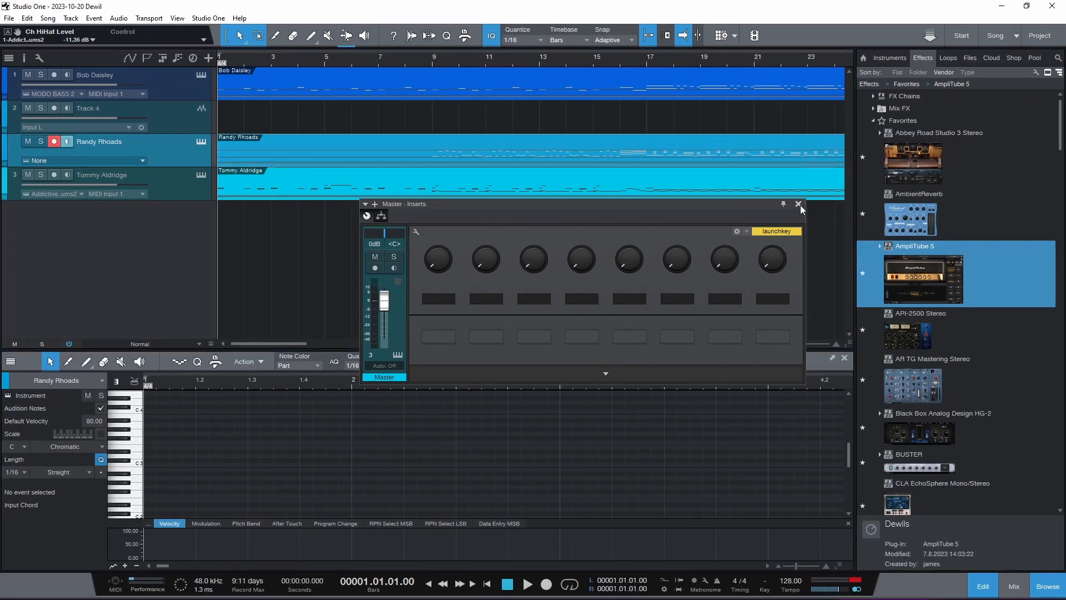
click(799, 204)
click(174, 114)
key(F3)
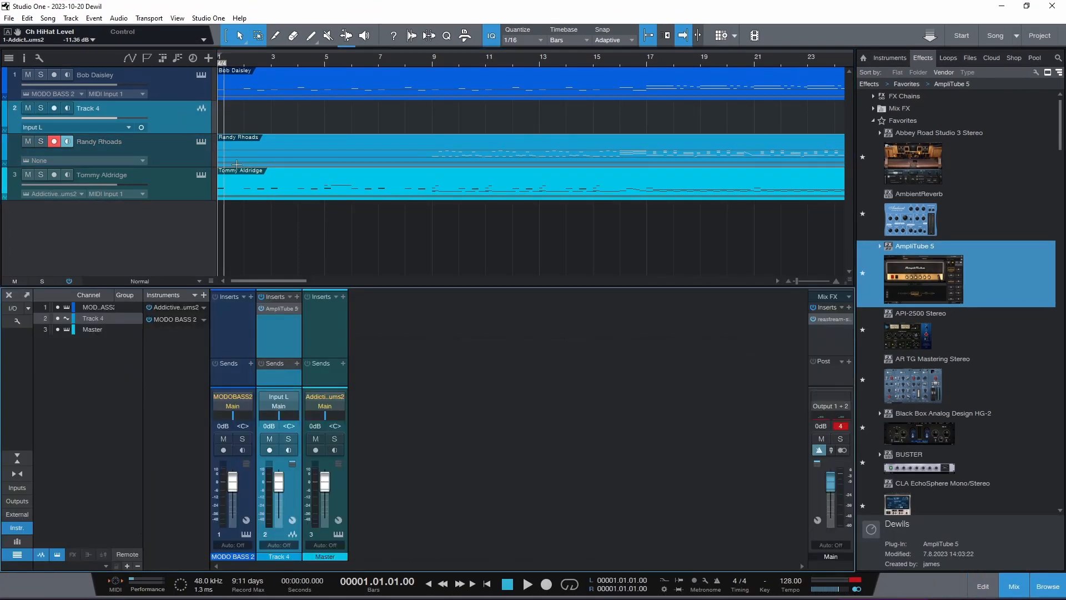
Load the Randy Rhoads rig preset in Track 4's AmpliTube 5 insert using an enlarged plug-in window, close it and arm Track 4 for recording.
click(284, 309)
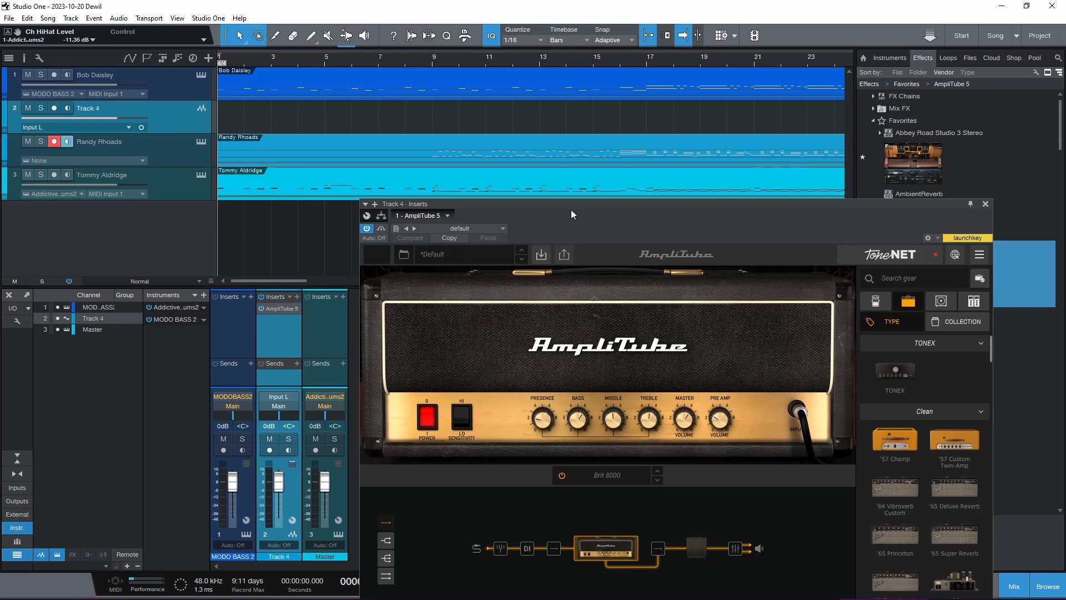
drag(571, 209, 404, 44)
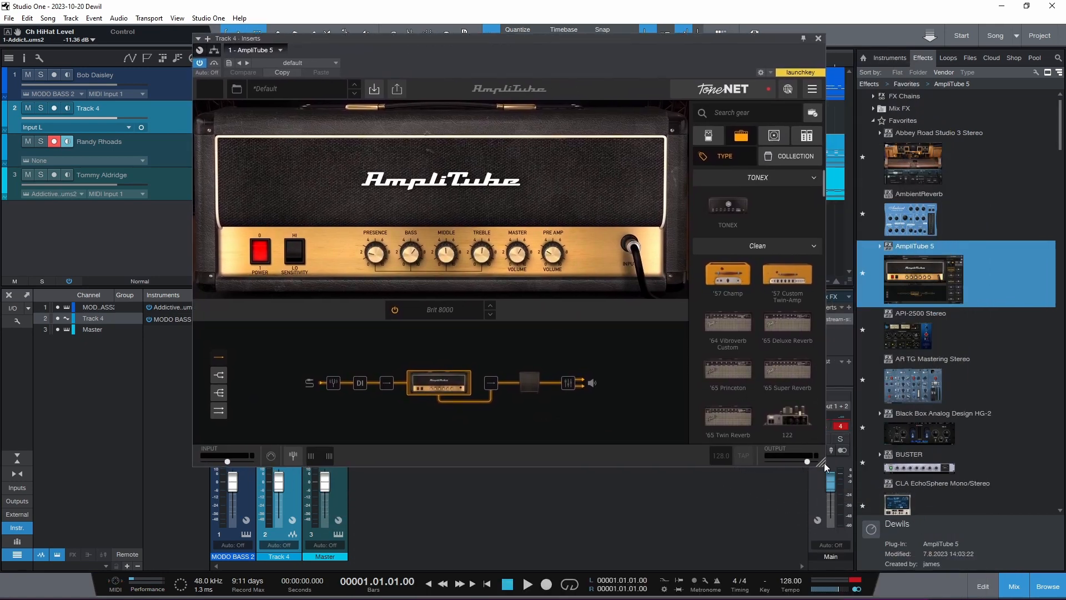
drag(824, 462, 939, 537)
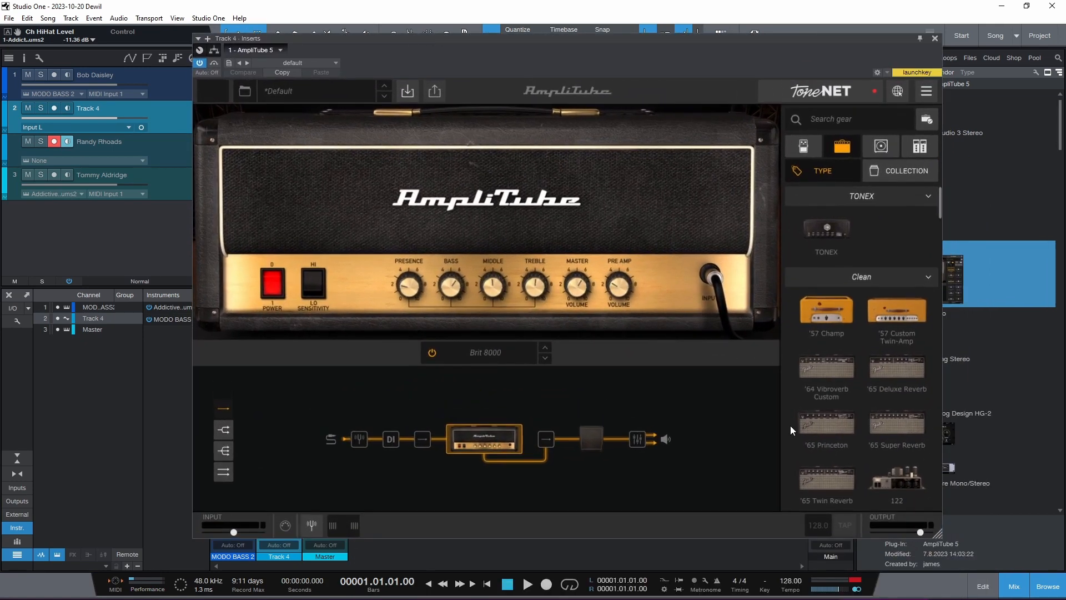
click(310, 89)
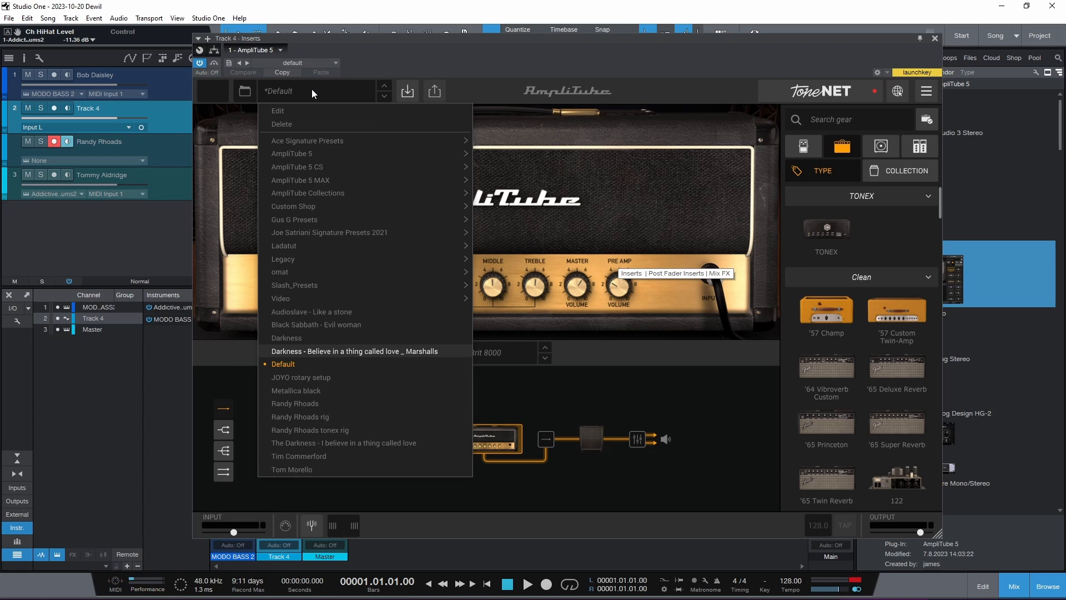
click(365, 418)
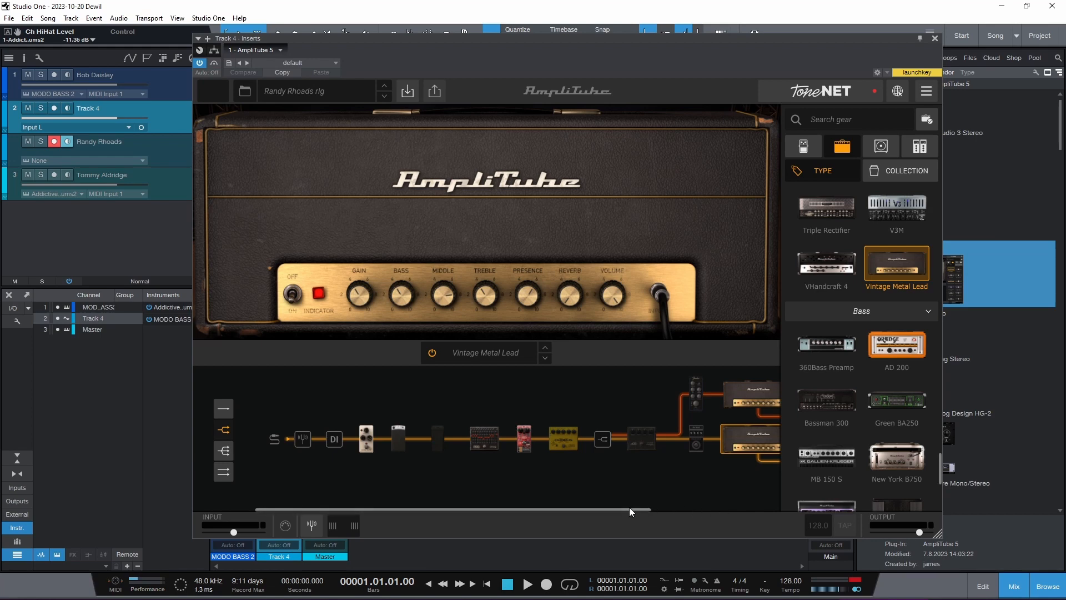
drag(629, 509, 656, 511)
click(934, 38)
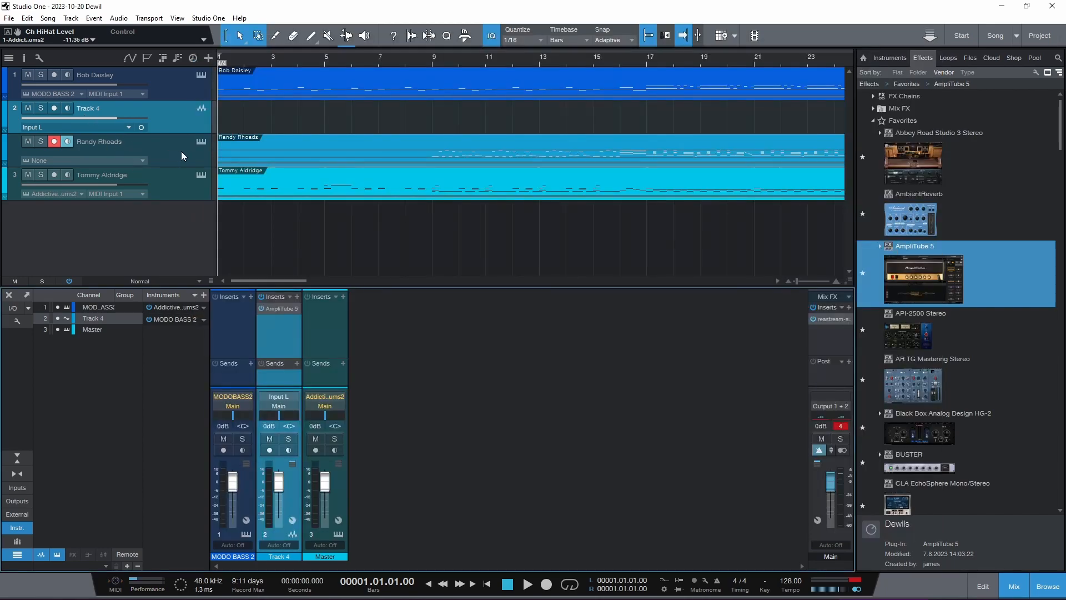
click(57, 109)
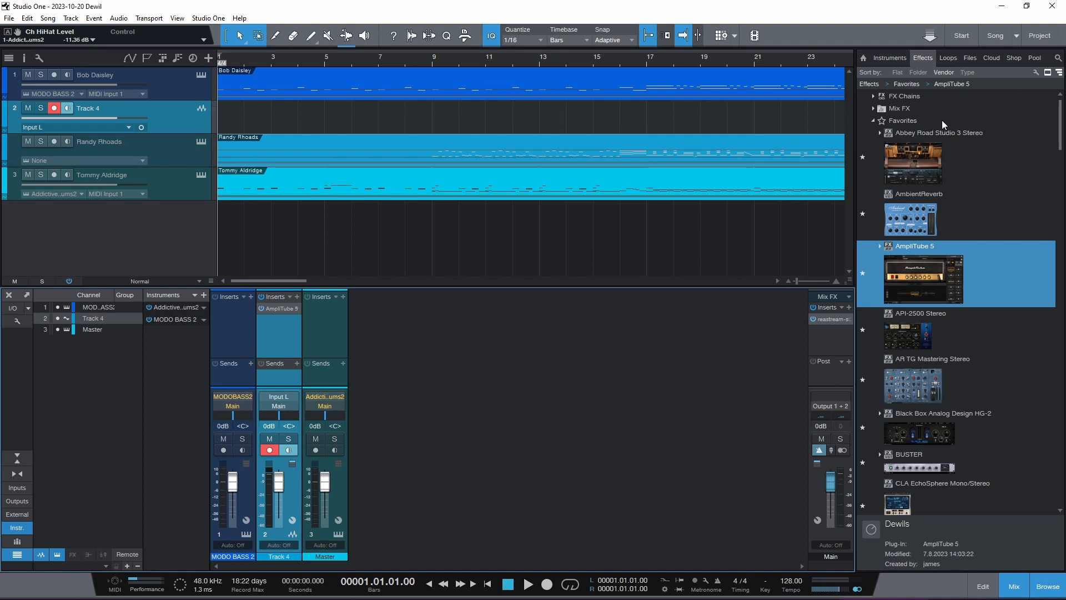
Insert the L1+ Ultramaximizer Stereo effect from the favorites on the Main output channel and close its window.
scroll(939, 344, down, 1)
drag(1061, 133, 1056, 233)
drag(932, 245, 845, 328)
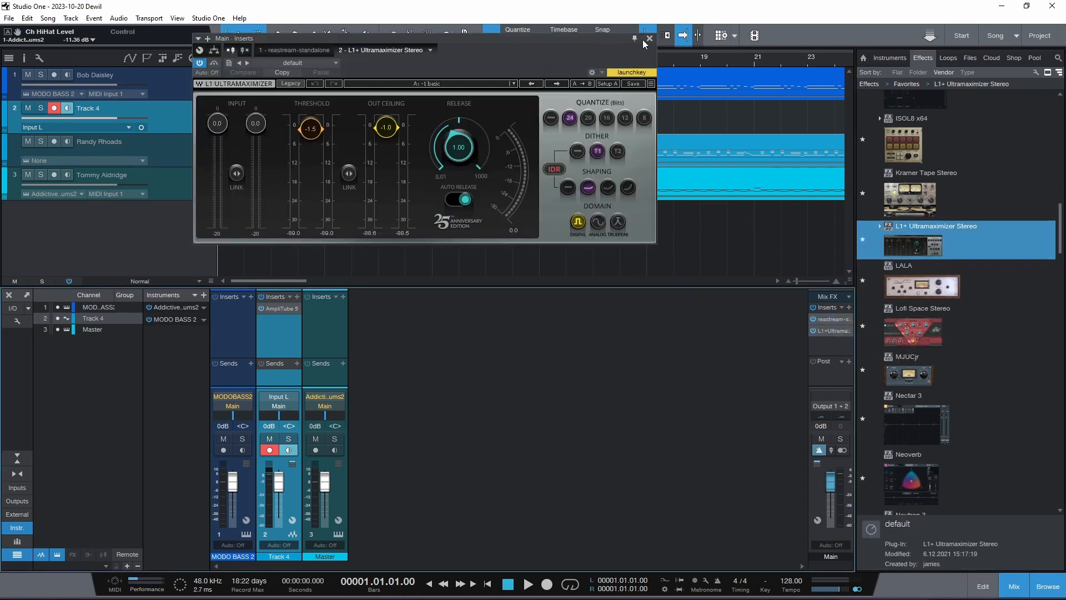
click(649, 38)
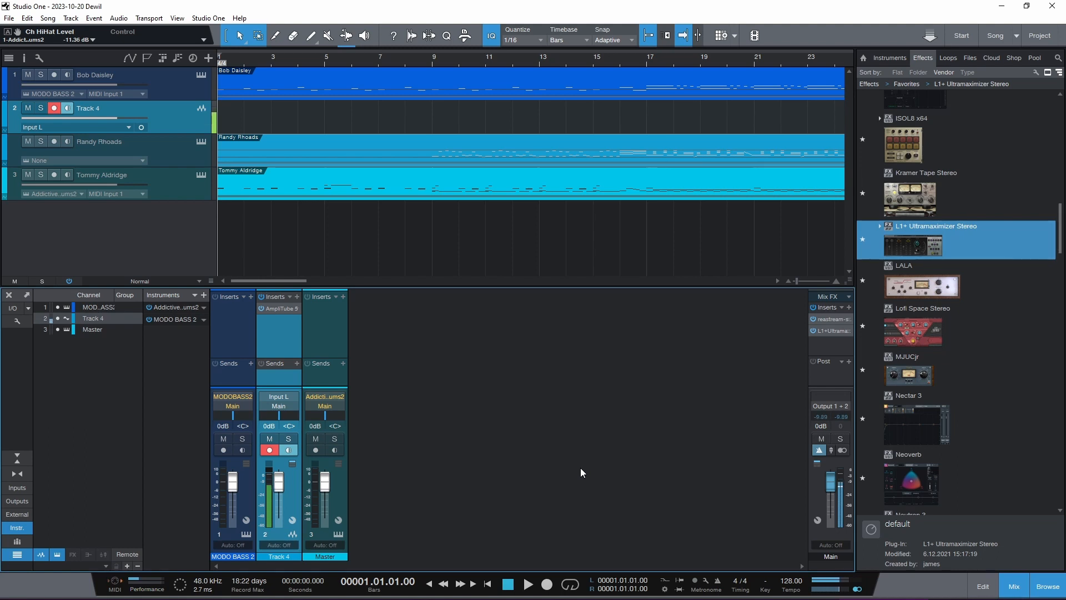
Play the song to hear the live guitar with the bass and drums, and stop playback.
click(530, 585)
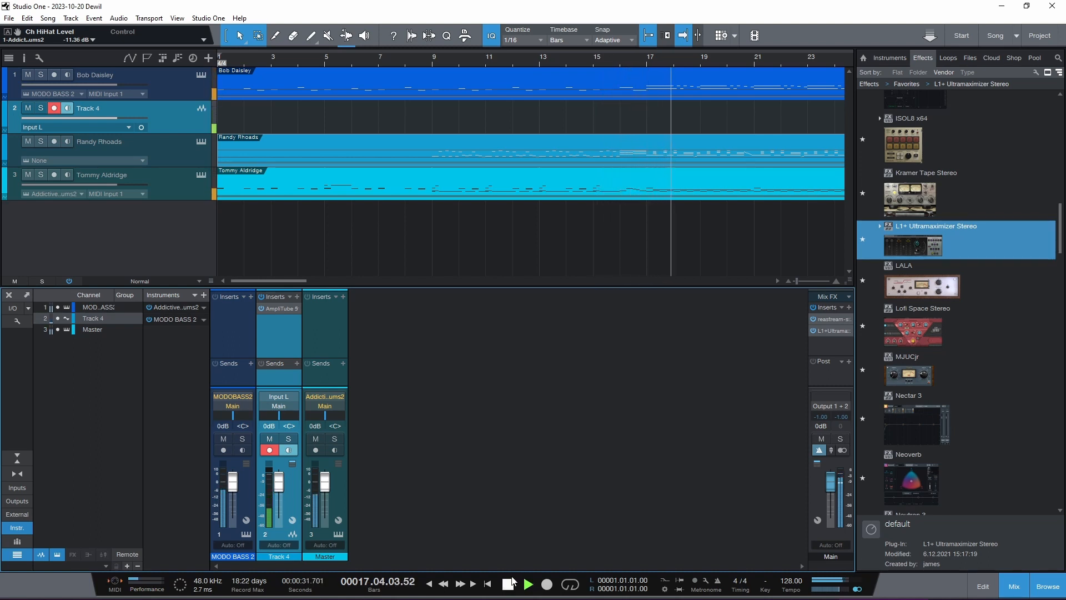
click(508, 584)
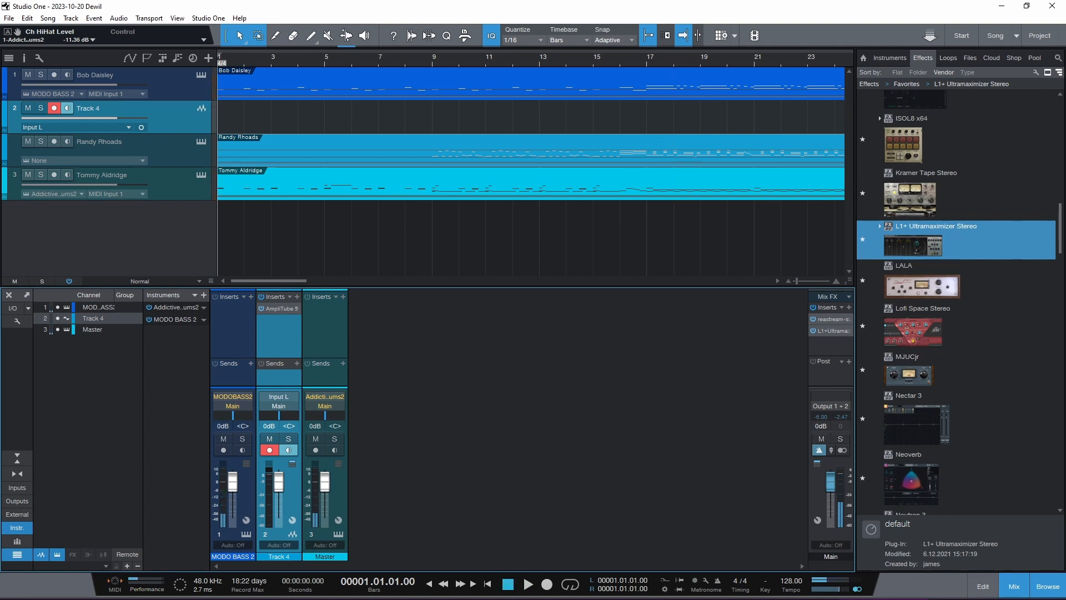